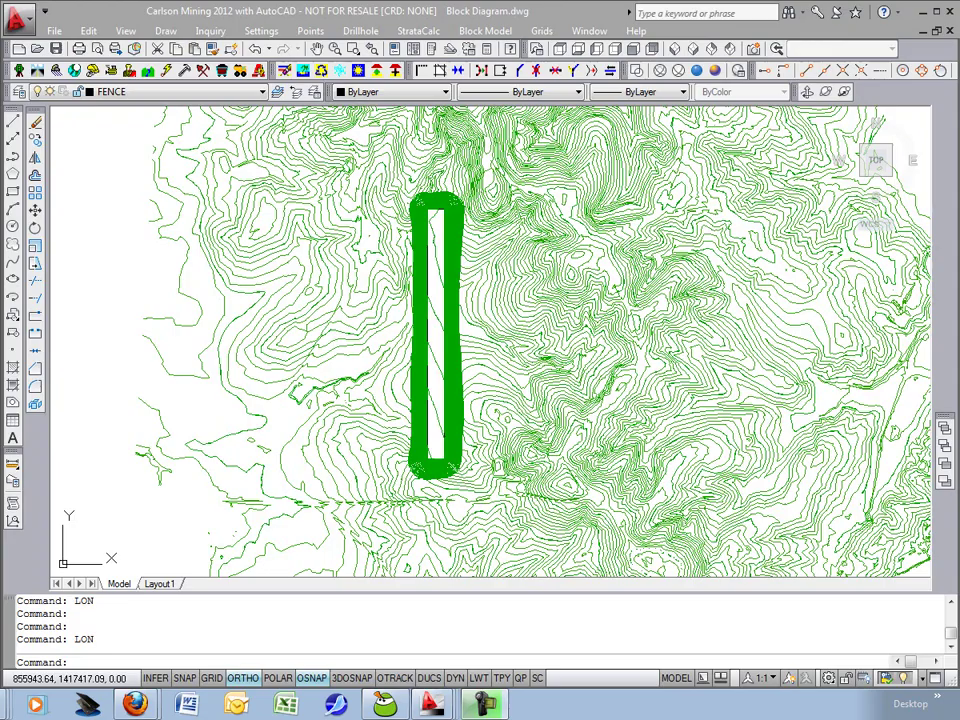
Dismiss the StrataCalc menu and shift the contour map view slightly
left_click(429, 37)
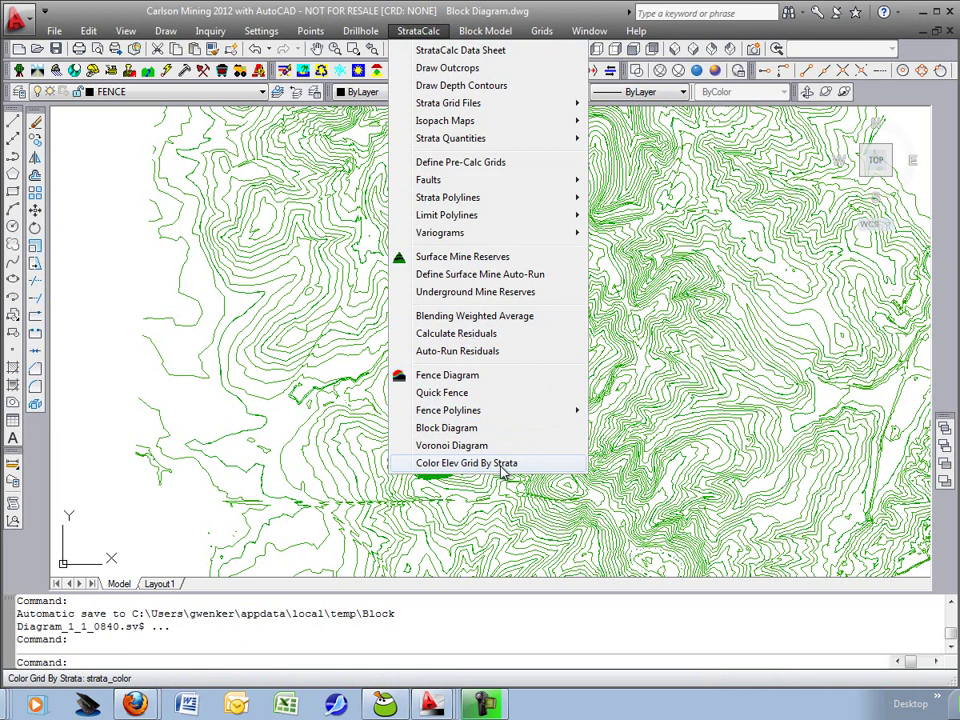
left_click(286, 420)
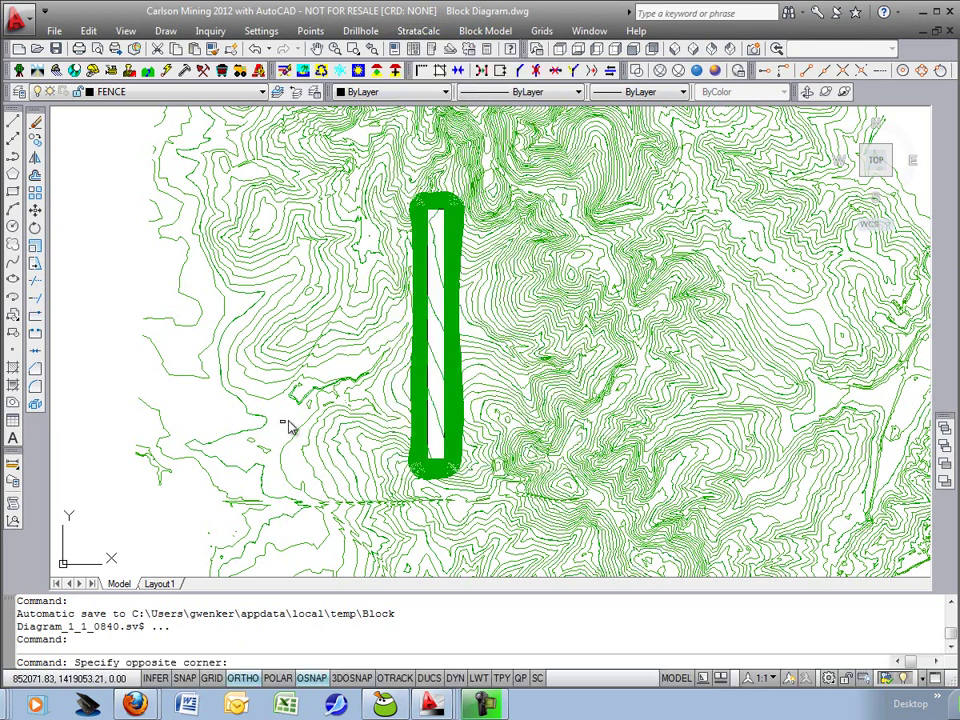
left_click(280, 416)
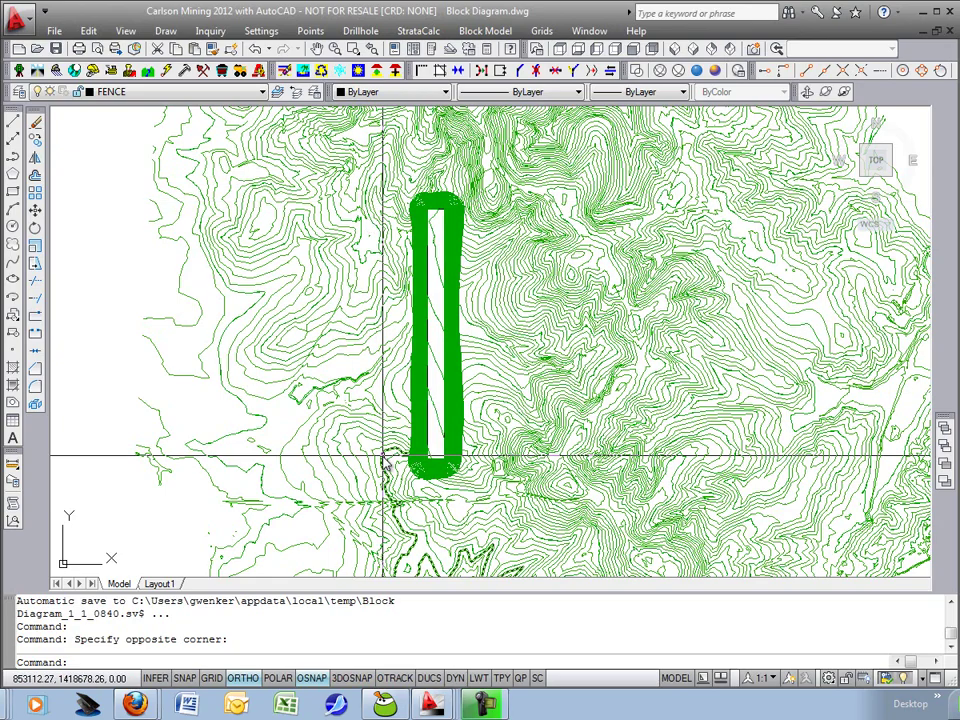
middle_click_drag(429, 400, 455, 405)
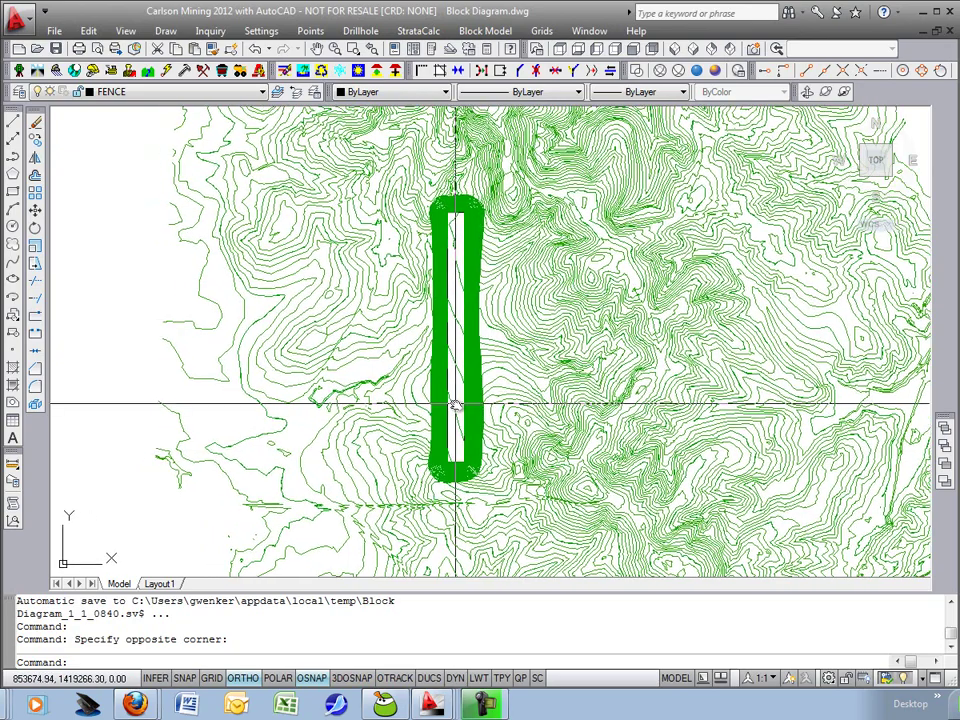
scroll(455, 405, "up", 3)
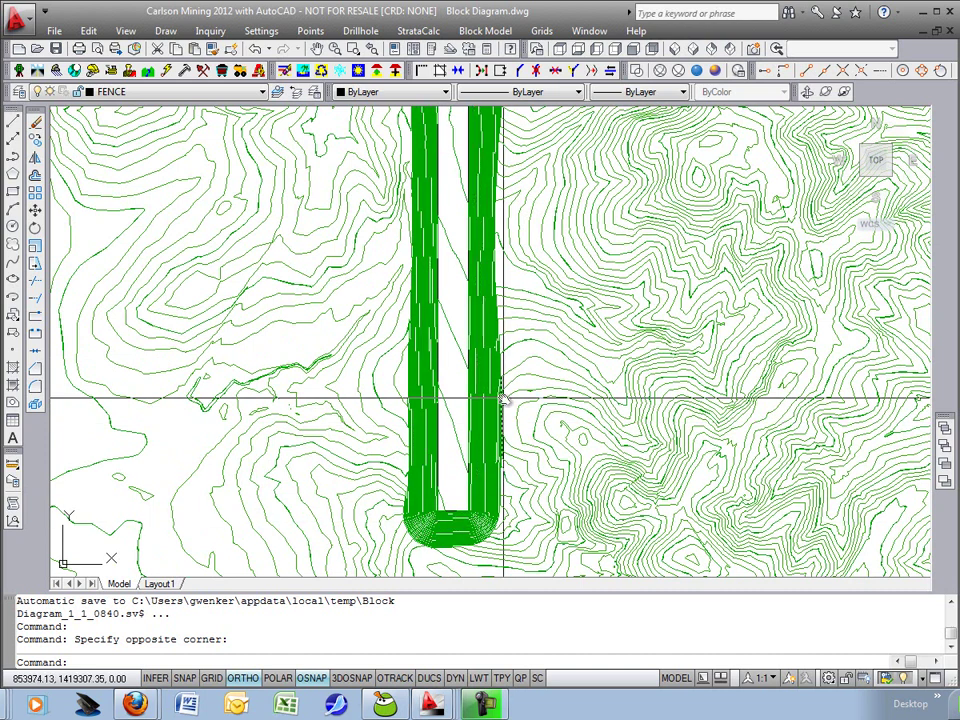
scroll(502, 398, "down", 2)
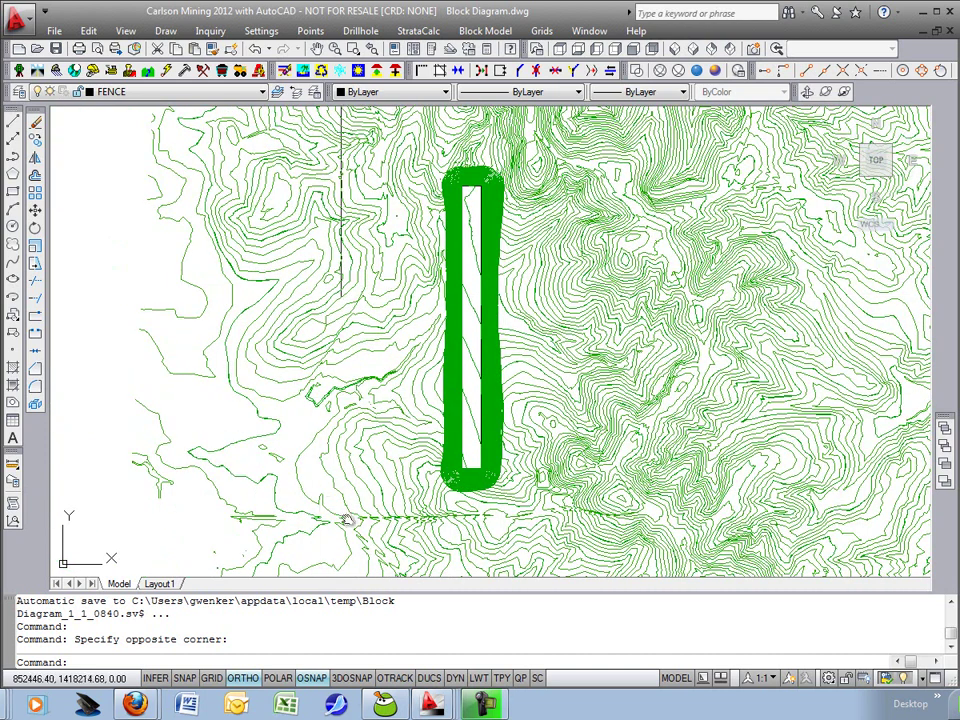
middle_click_drag(624, 456, 632, 459)
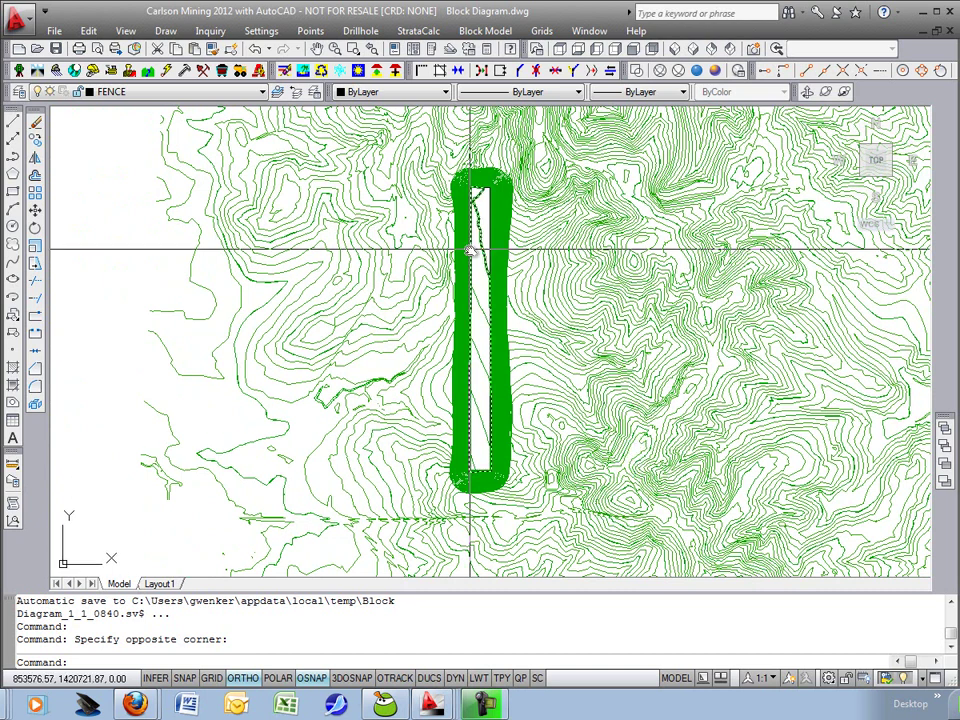
Load the 12 strata grids from Elevation Model.pre in Define Pre-Calc Grids and extrapolate them
left_click(423, 32)
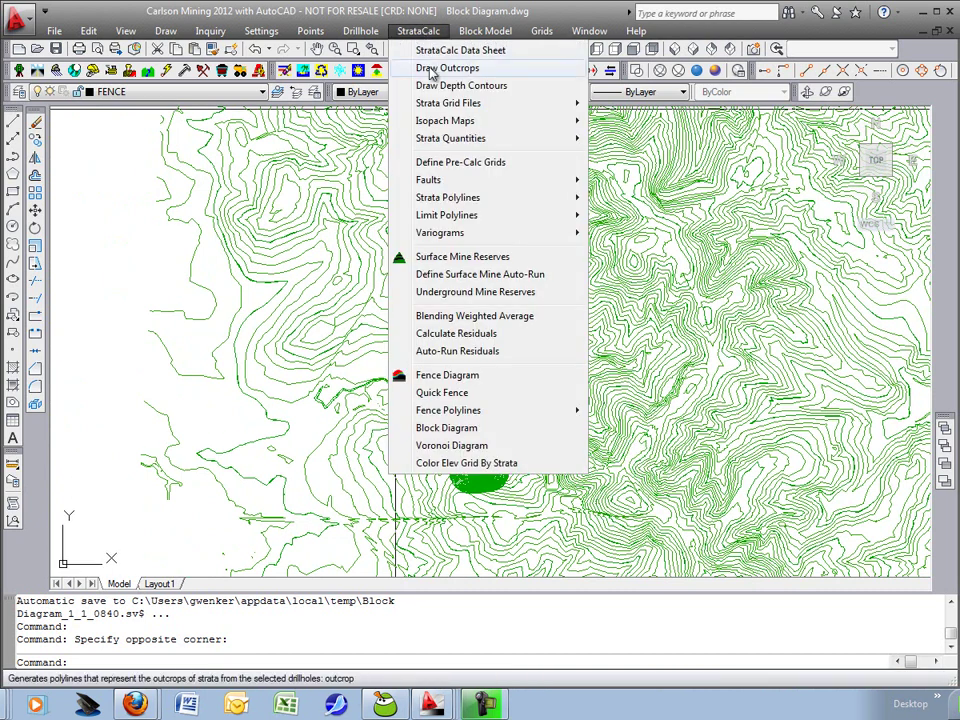
left_click(477, 164)
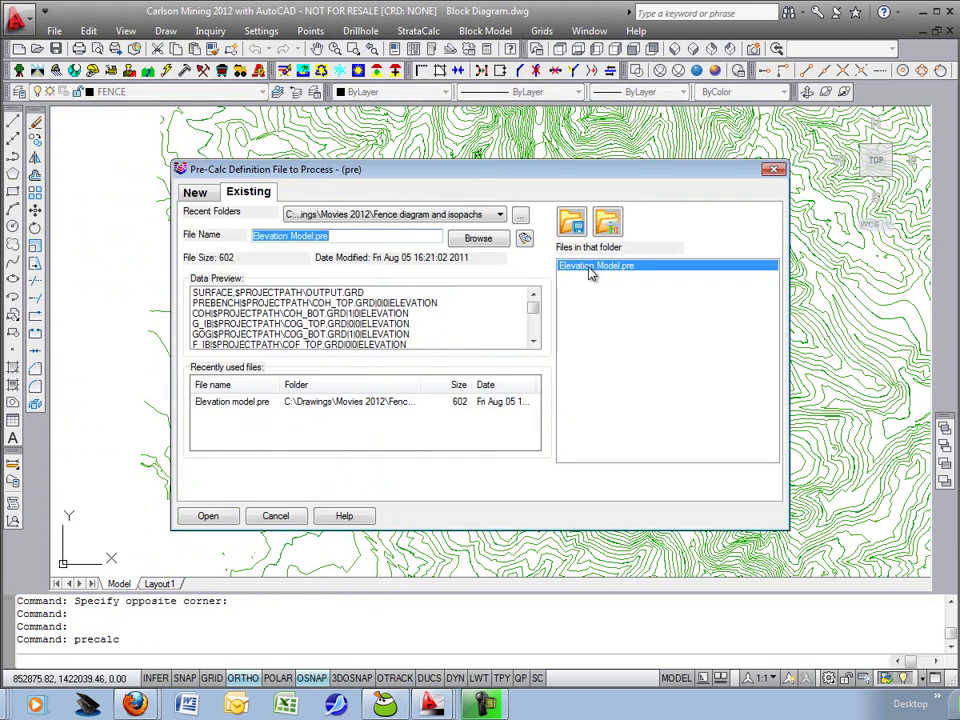
left_click(591, 274)
double_click(591, 274)
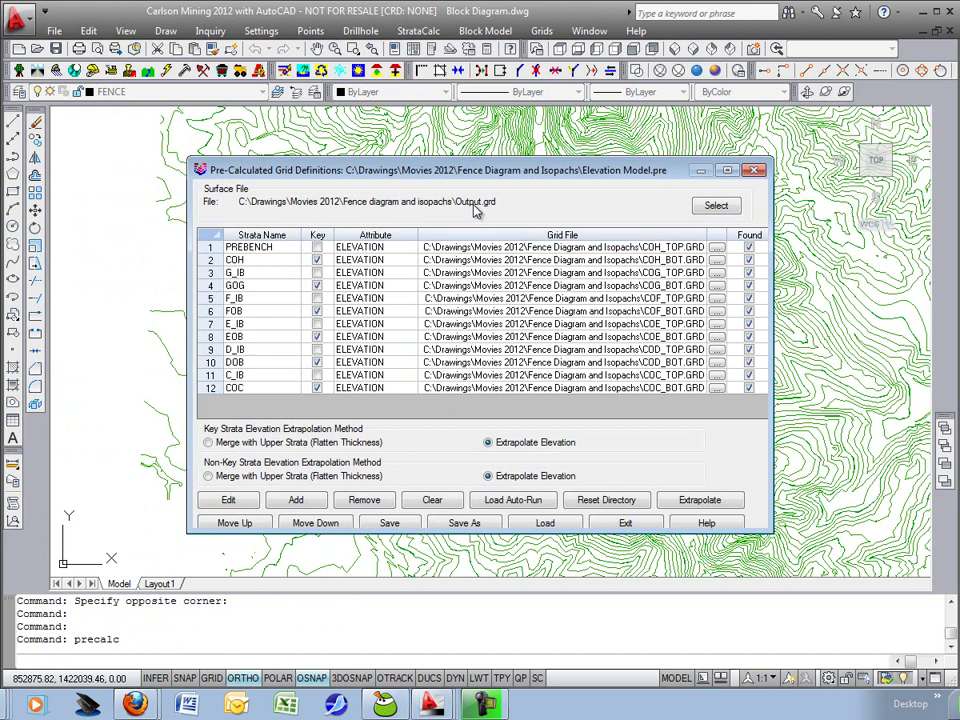
left_click(699, 499)
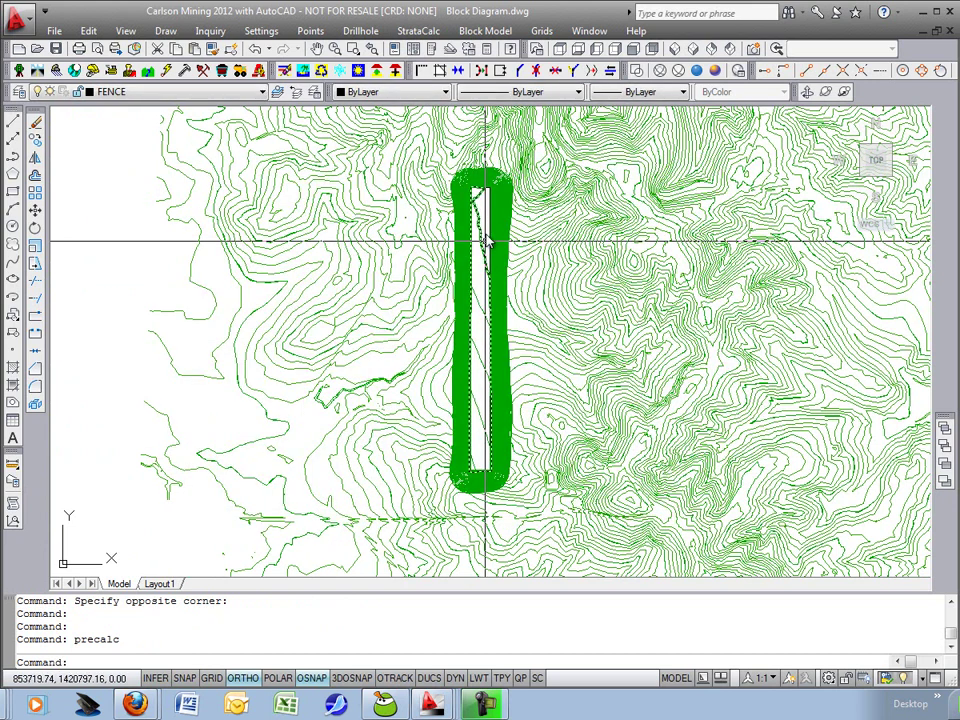
scroll(493, 415, "up", 5)
scroll(493, 415, "down", 3)
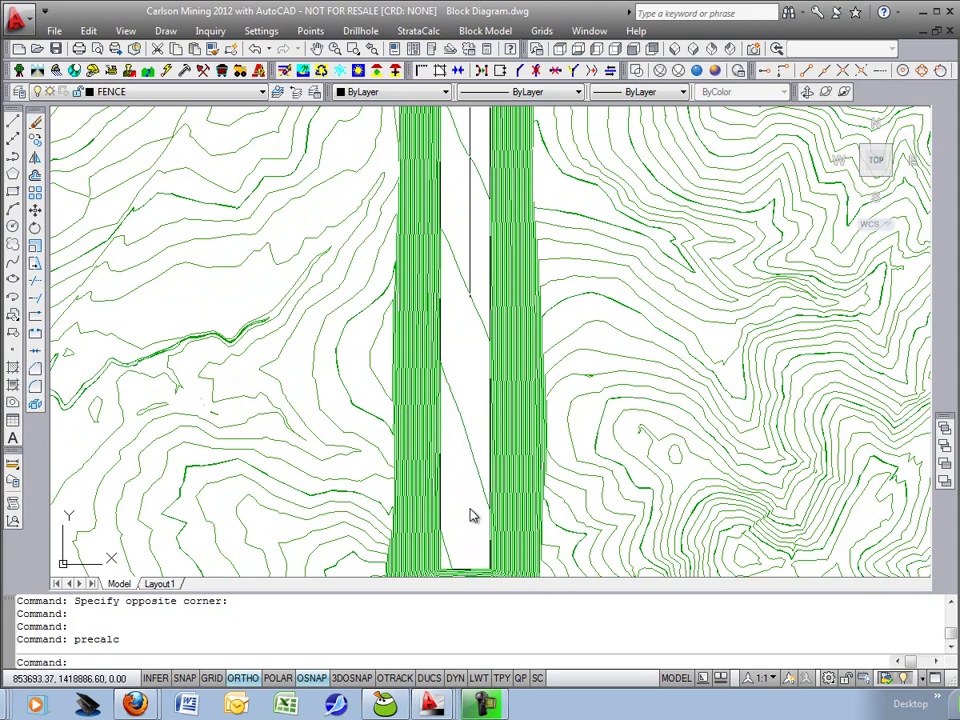
scroll(473, 275, "down", 2)
scroll(473, 275, "down", 3)
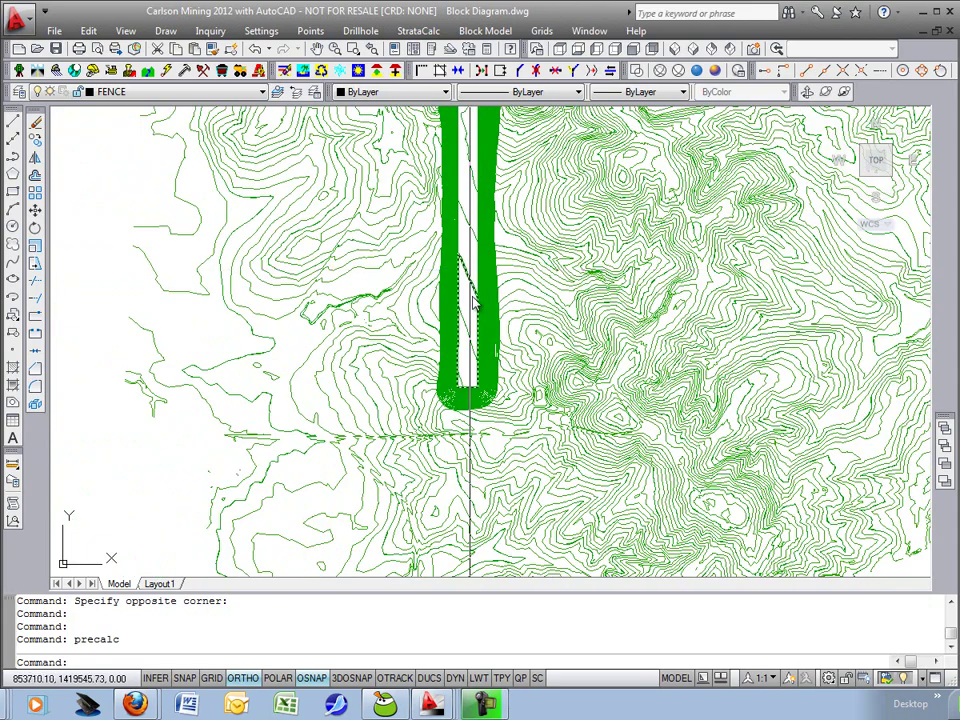
Configure Block Diagram for pre-calculated grids, grid only, scales of 100 and 3D-face sides
left_click(422, 31)
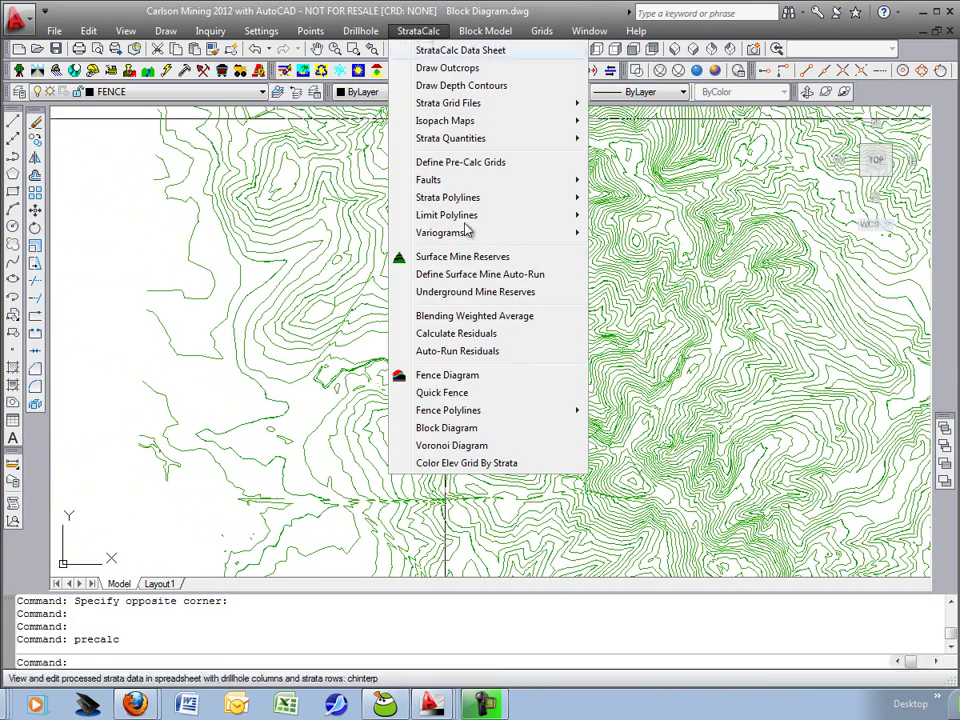
left_click(482, 430)
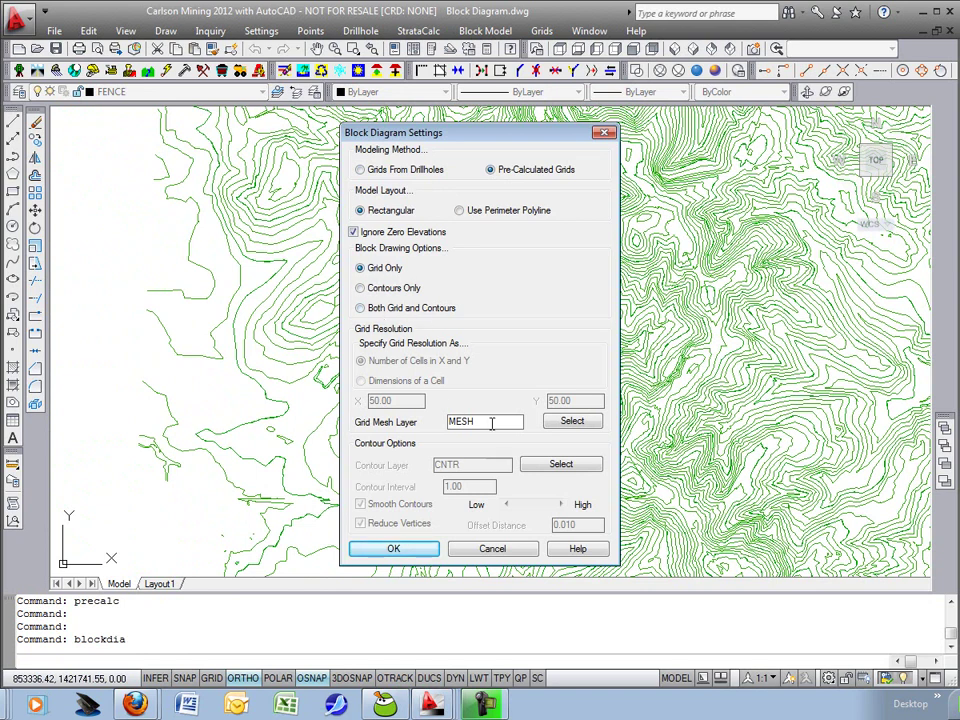
left_click(428, 551)
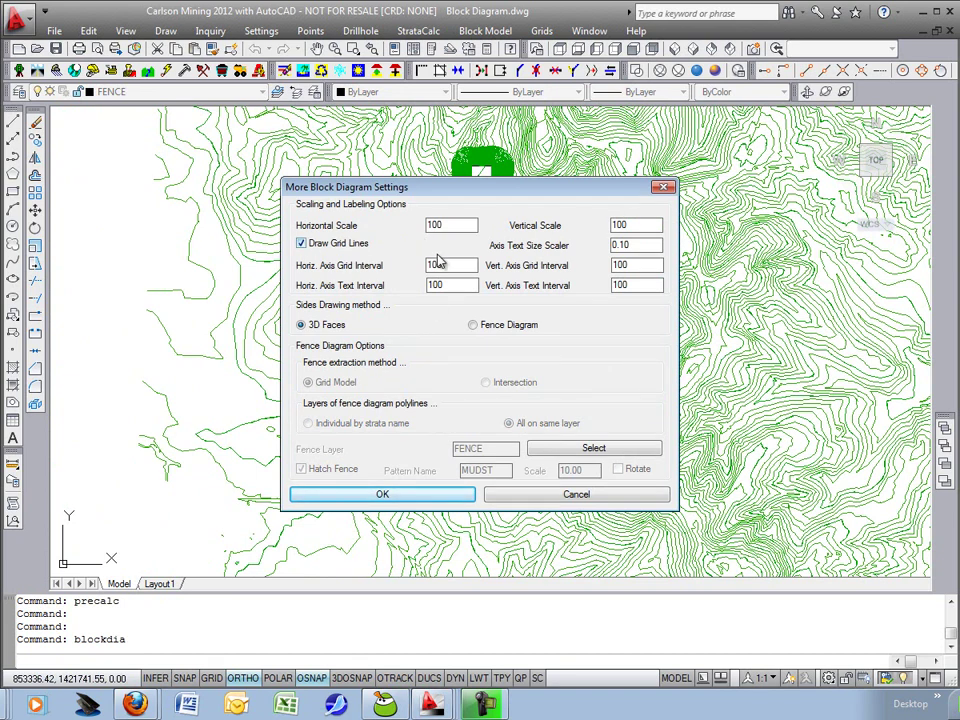
mouse_move(579, 192)
left_mouse_down()
mouse_move(590, 190)
mouse_move(581, 190)
left_mouse_up()
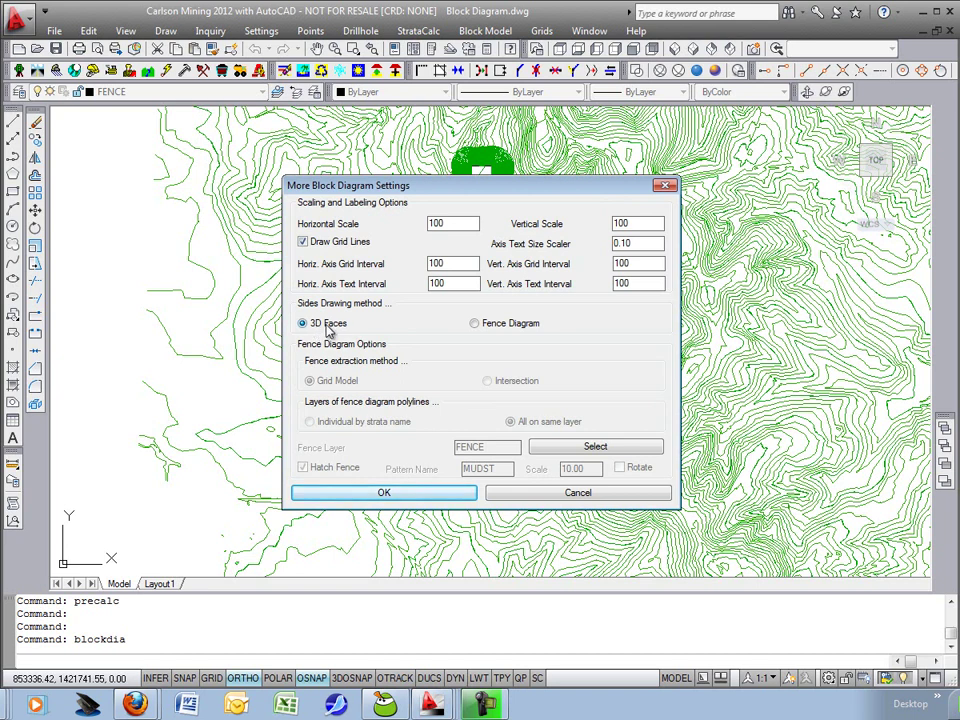
left_click(379, 495)
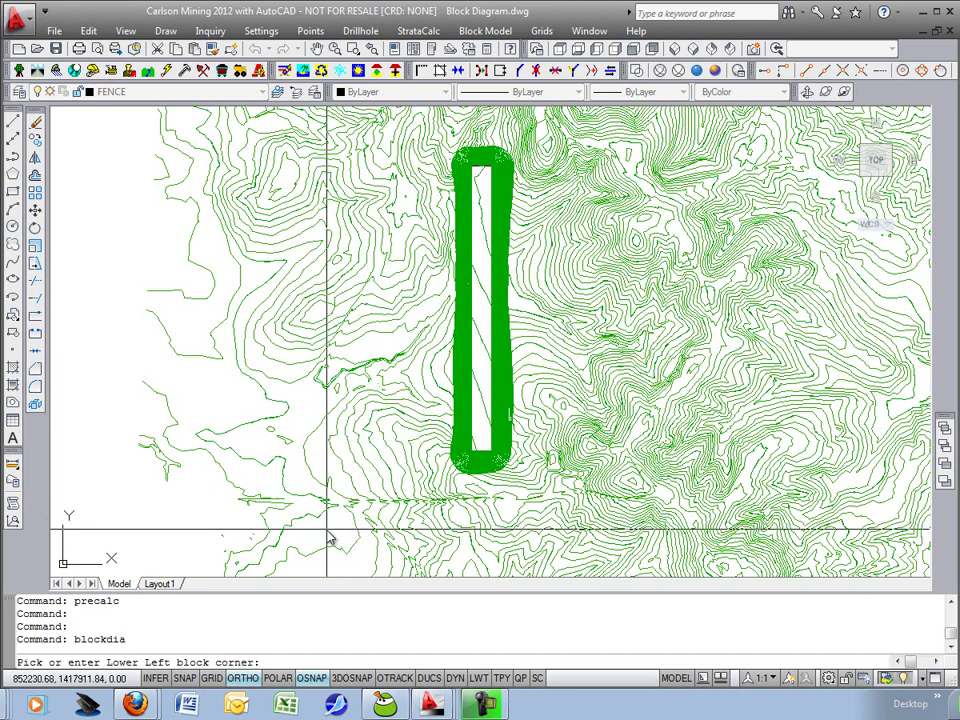
Pick the block's lower-left and upper-right corners around the fence and load Elevation Model.pre
left_click(355, 492)
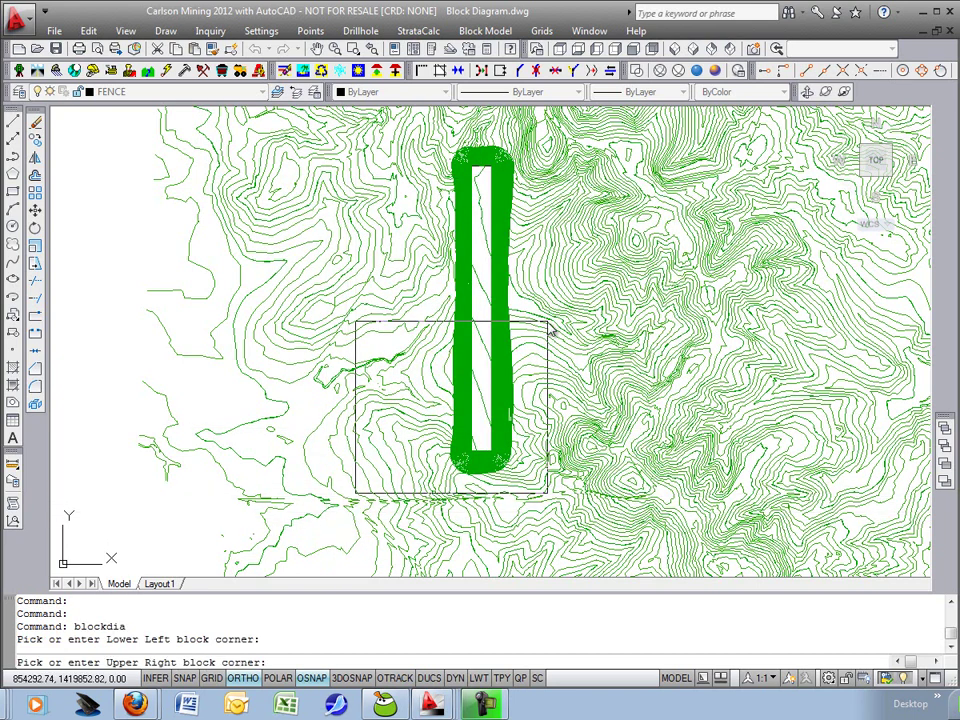
left_click(638, 225)
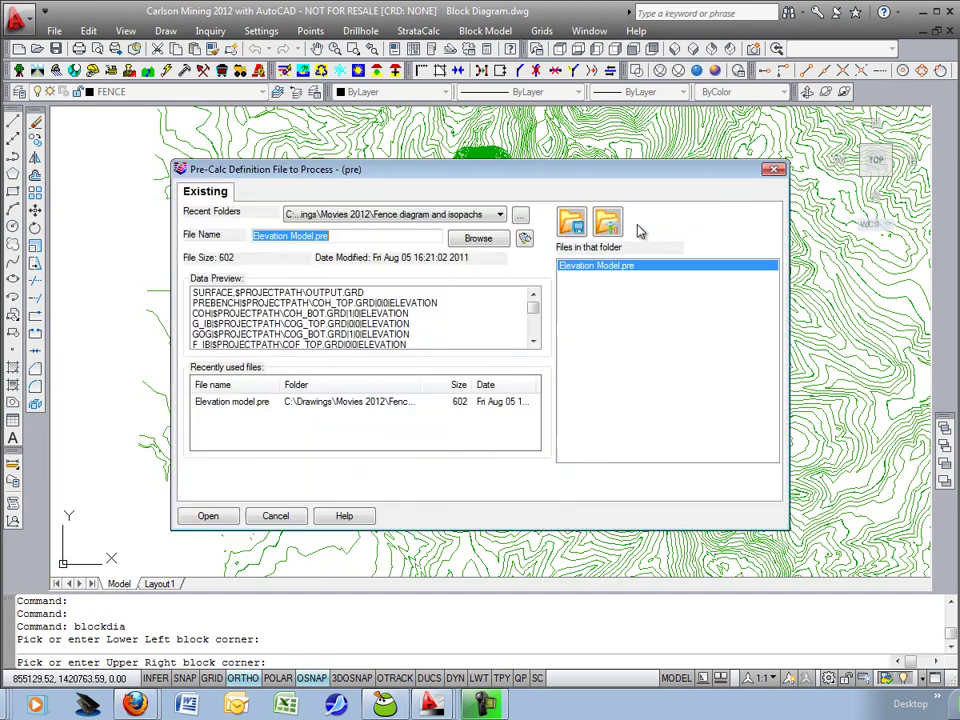
double_click(598, 266)
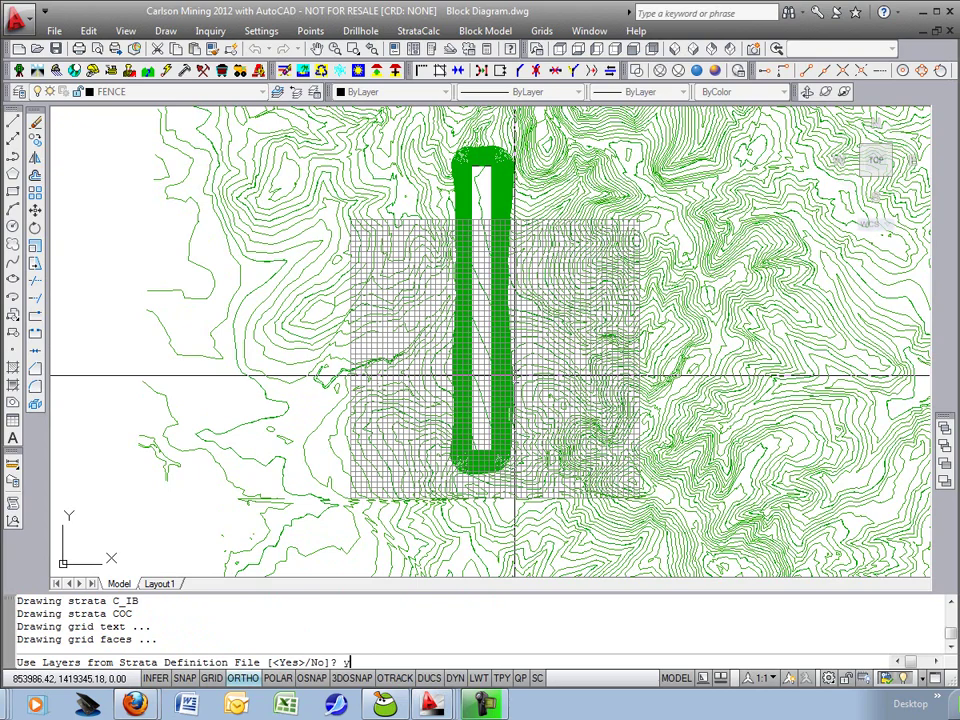
Use strata layers from the definition file, subdivision level 5, and no legend
key("Return")
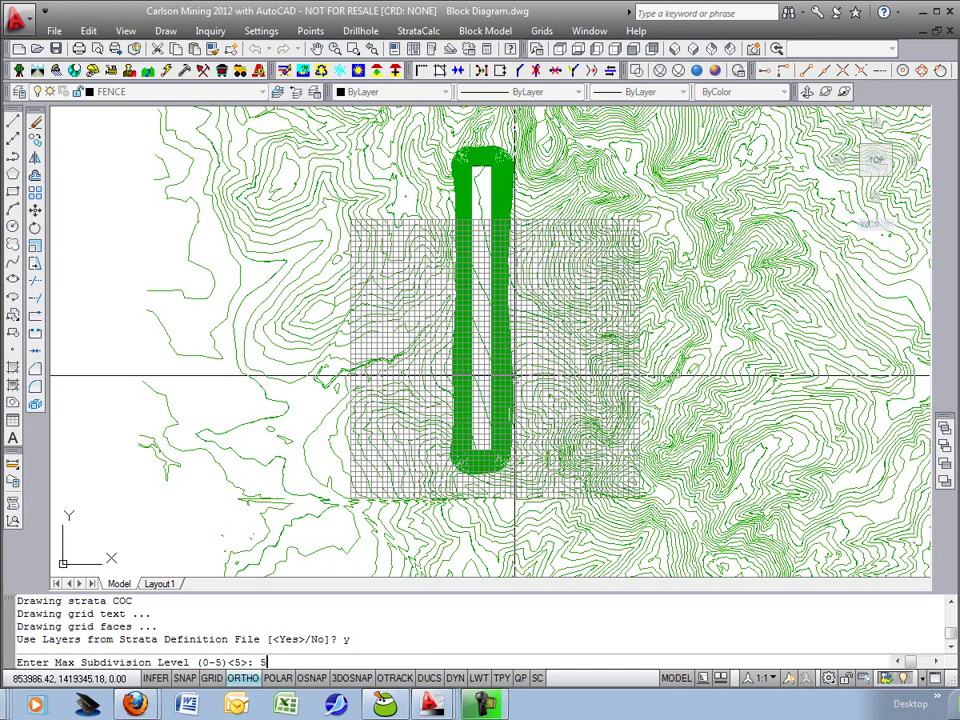
key("Return")
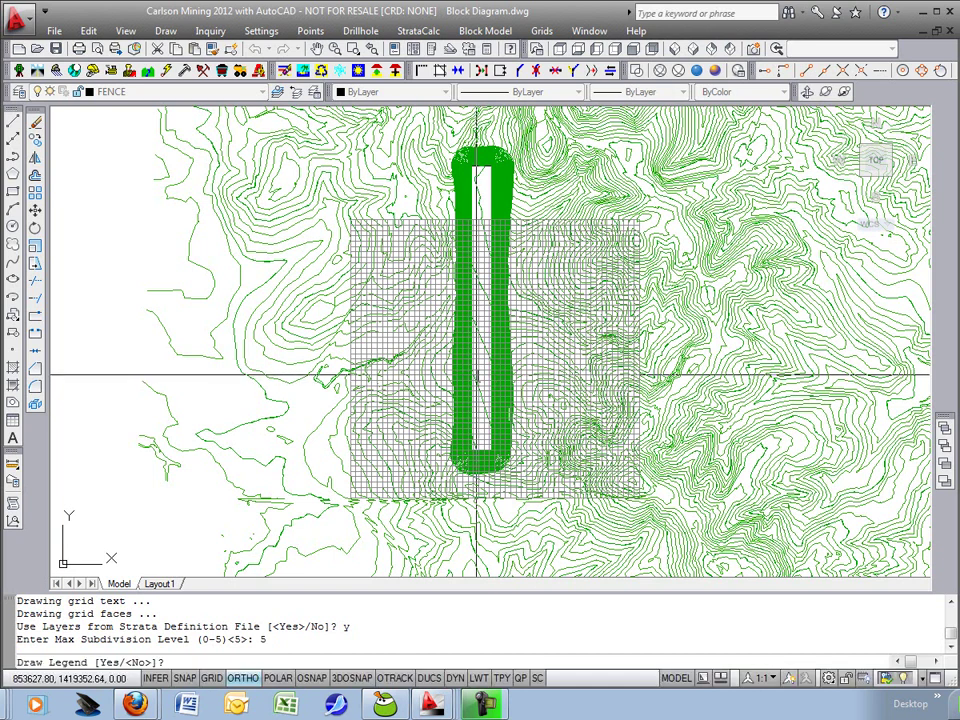
key("Return")
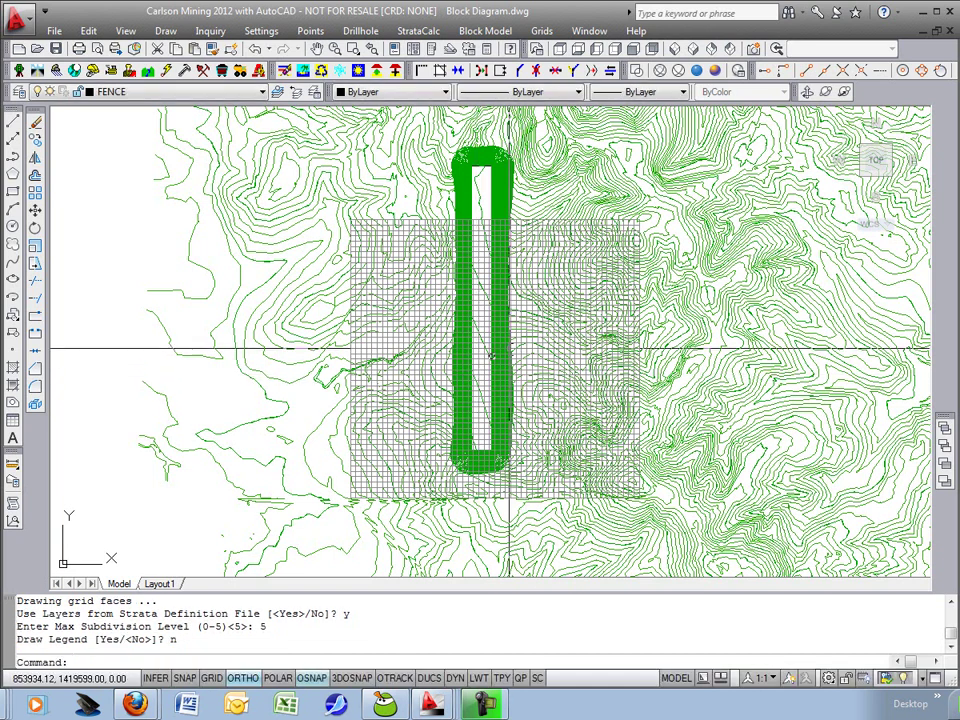
mouse_move(511, 344)
middle_mouse_down()
mouse_move(521, 336)
mouse_move(505, 348)
mouse_move(502, 326)
middle_mouse_up()
scroll(506, 348, "up", 2)
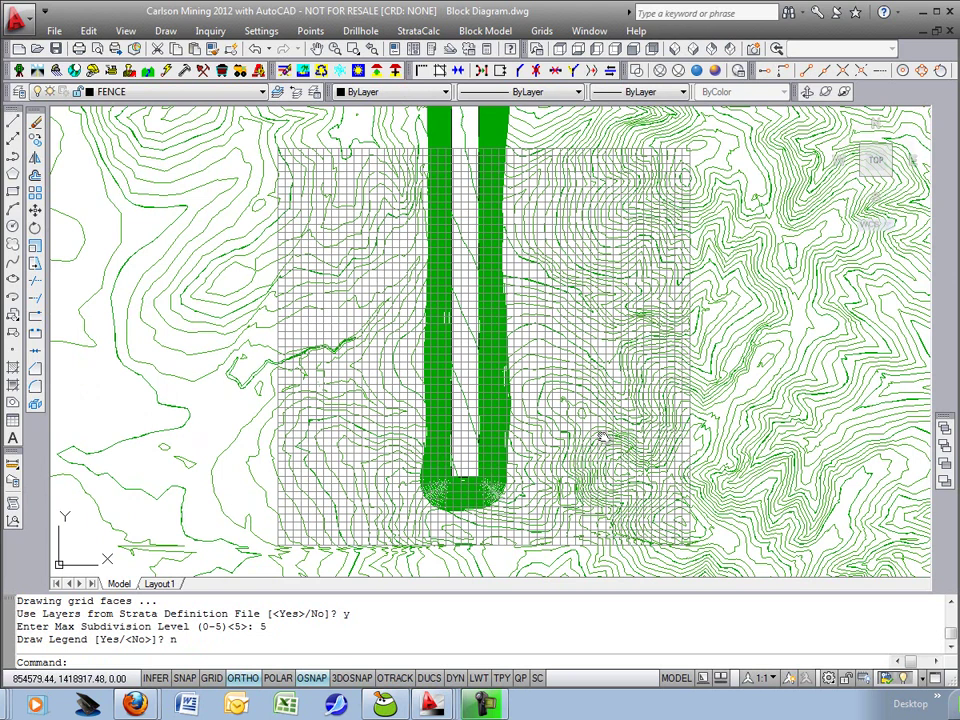
left_click(697, 50)
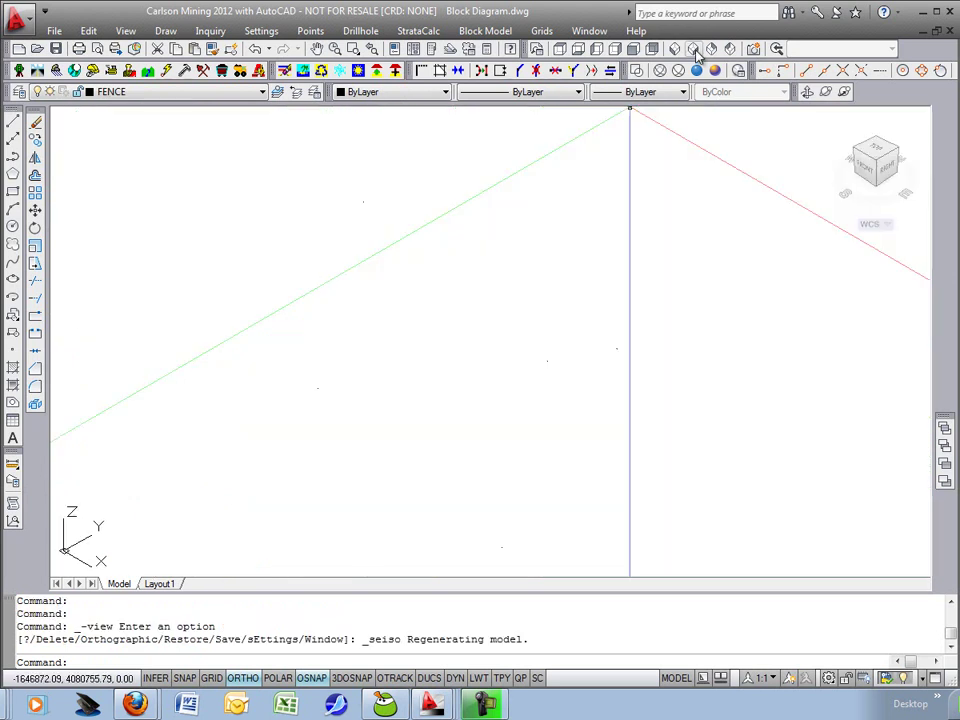
mouse_move(640, 130)
middle_mouse_down()
mouse_move(692, 182)
mouse_move(617, 430)
mouse_move(600, 377)
mouse_move(553, 366)
mouse_move(553, 321)
mouse_move(548, 358)
middle_mouse_up()
scroll(548, 358, "up", 4)
scroll(548, 358, "up", 8)
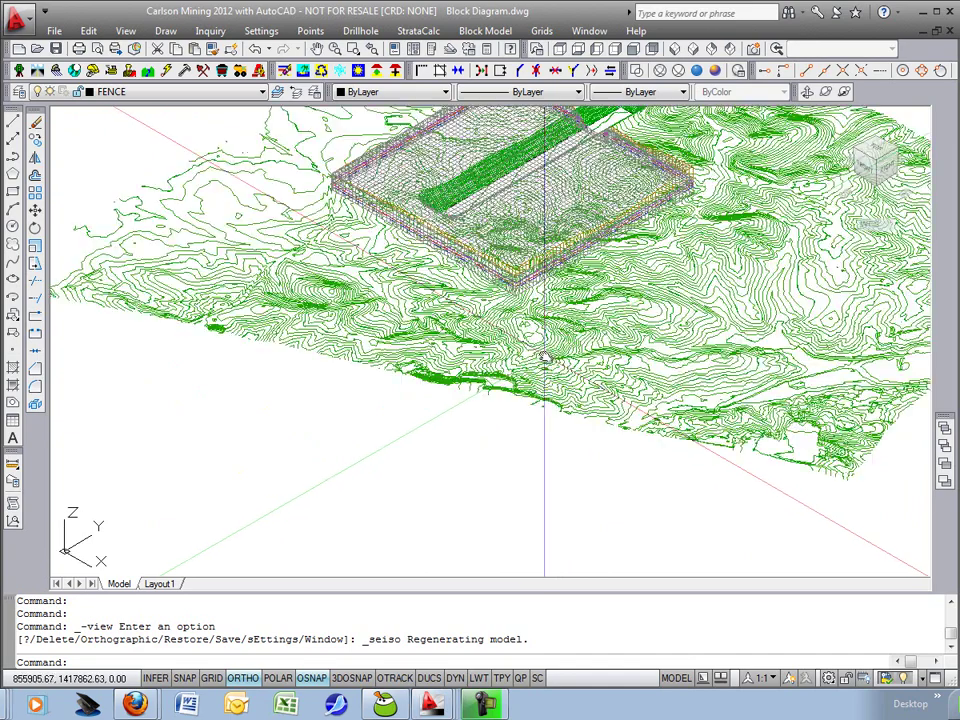
scroll(521, 349, "down", 5)
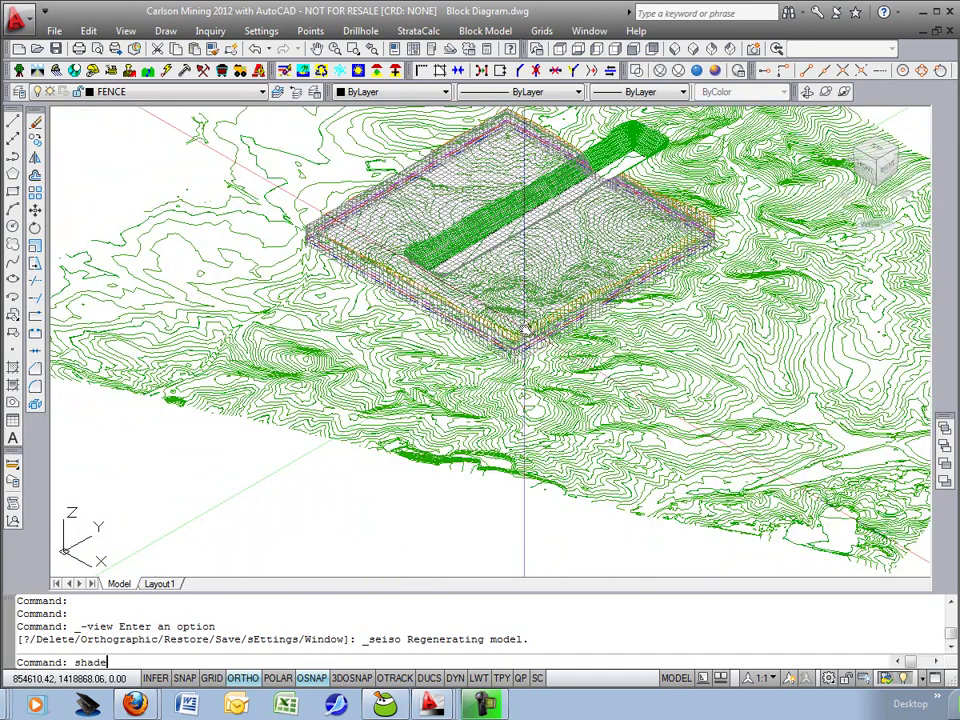
key("Return")
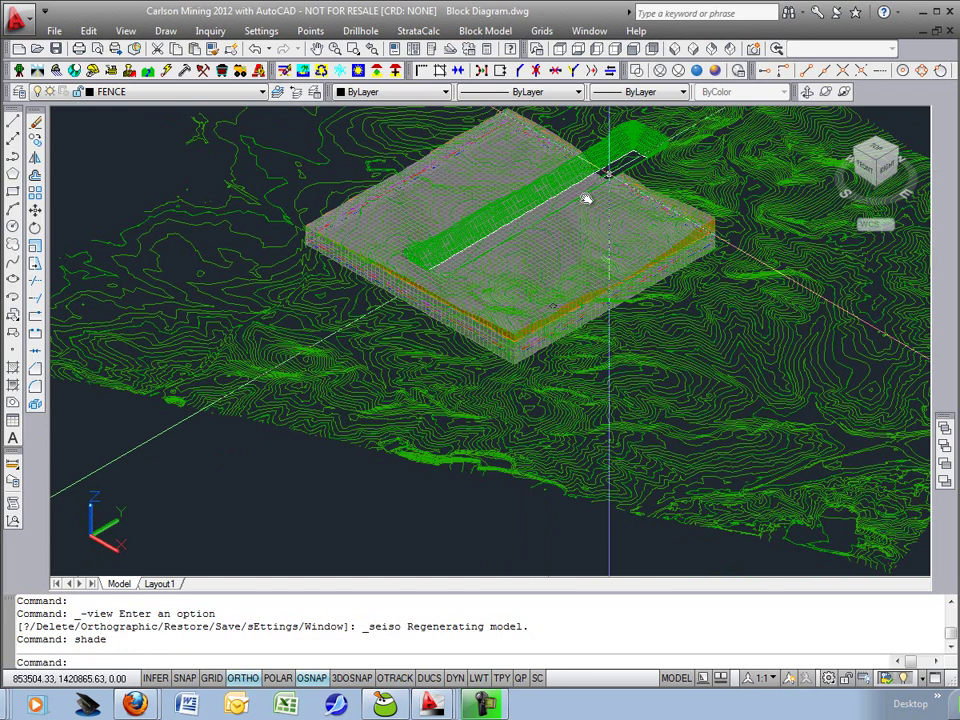
left_click(560, 48)
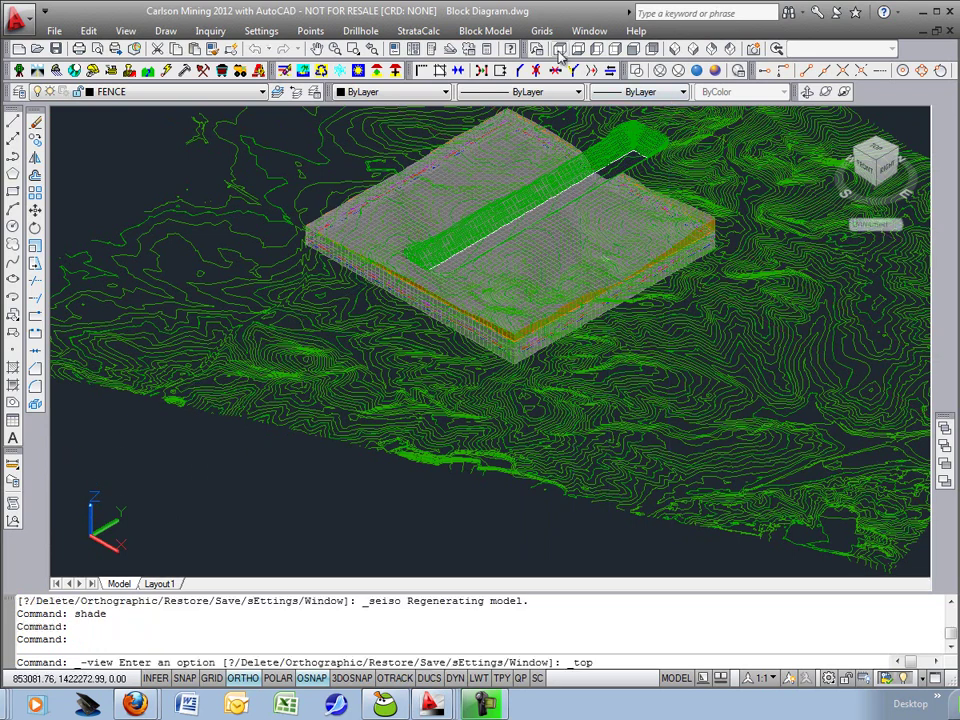
left_click(636, 70)
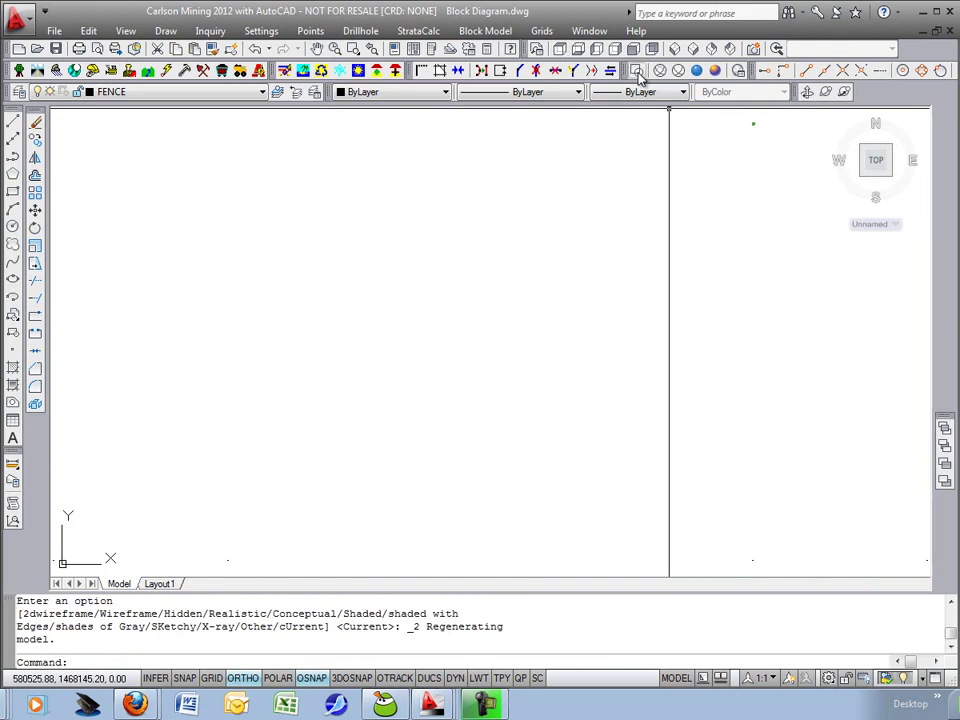
scroll(690, 190, "up", 10)
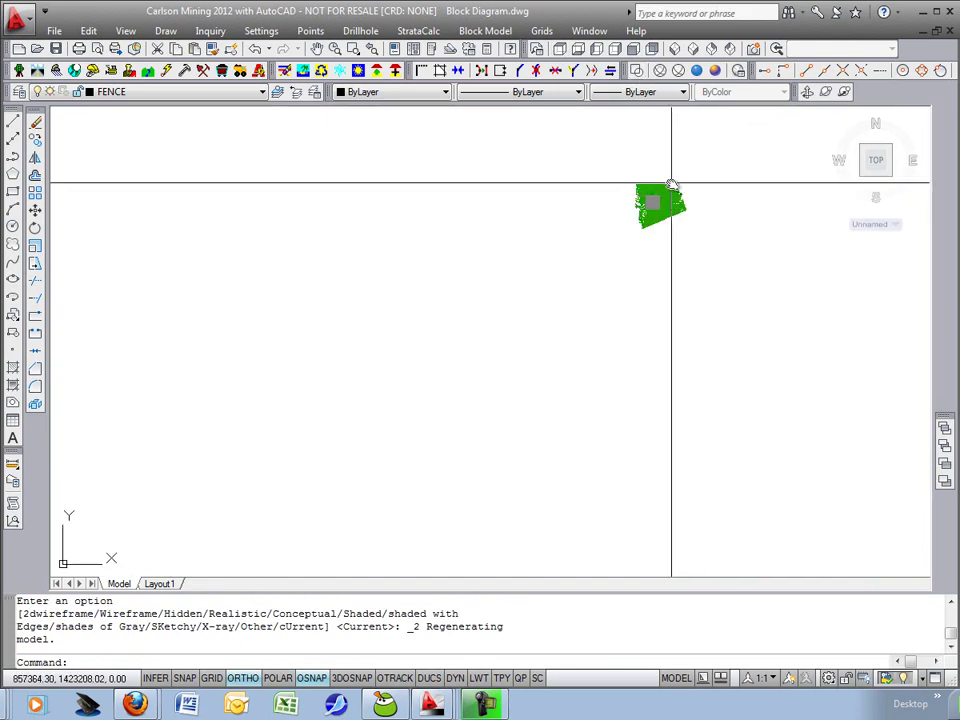
scroll(633, 216, "up", 3)
scroll(579, 317, "up", 3)
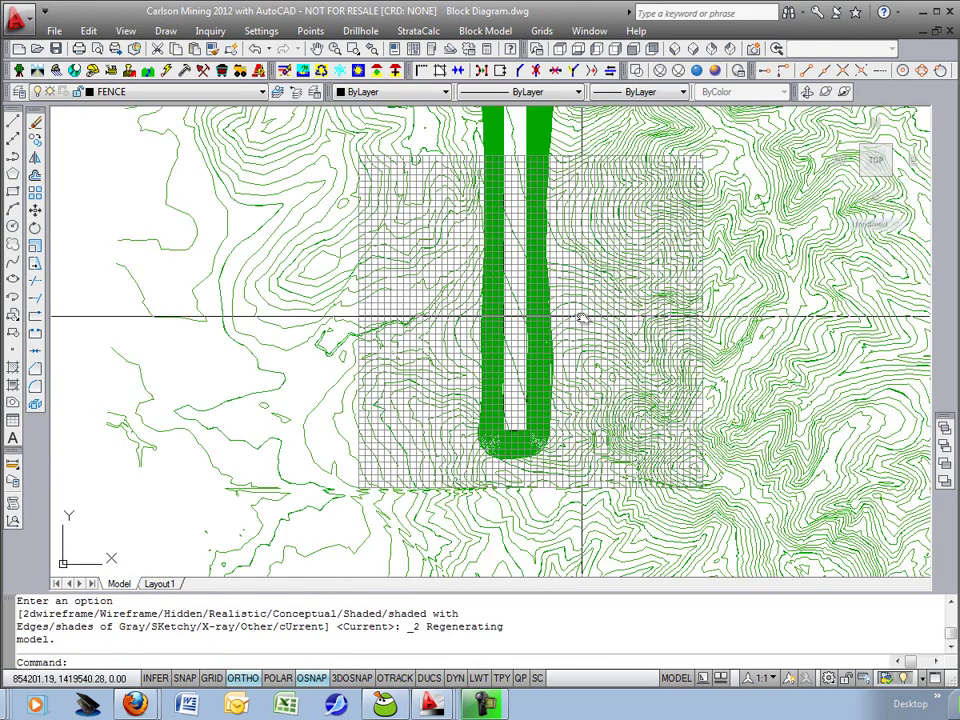
middle_click_drag(561, 323, 516, 353)
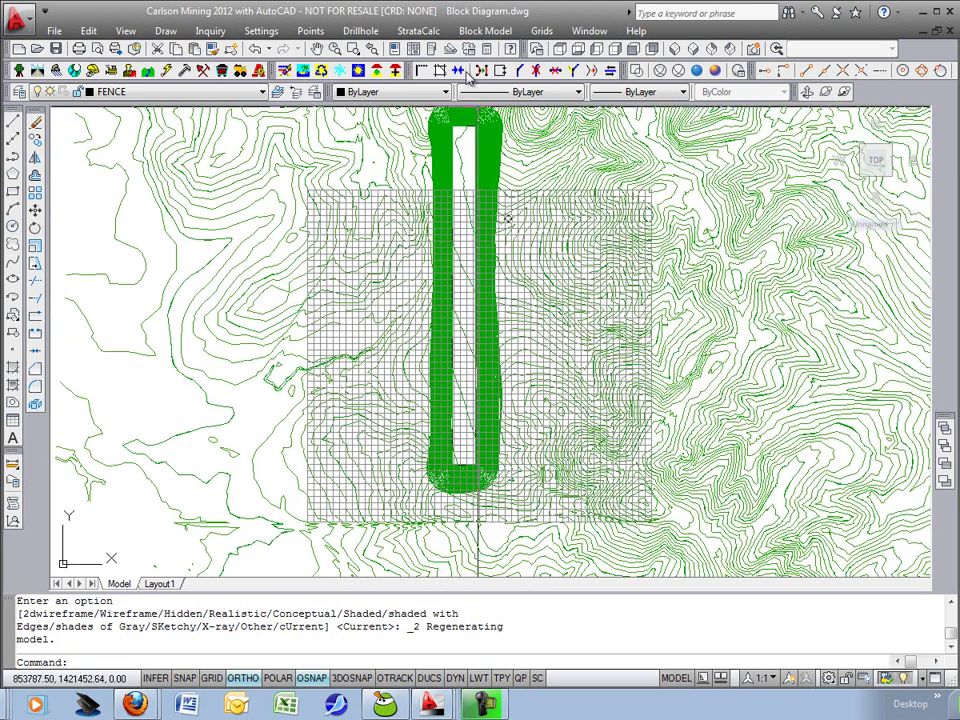
Start Color Elev Grid By Strata with Elevation Model.pre, strata-file layers and subdivision level 5
left_click(418, 30)
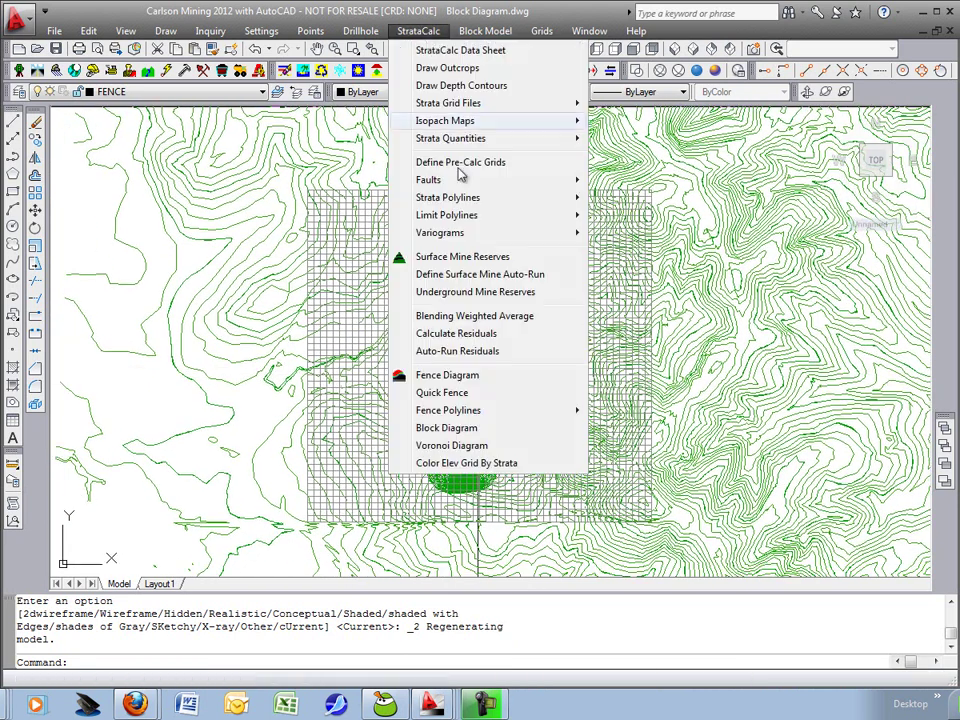
left_click(466, 463)
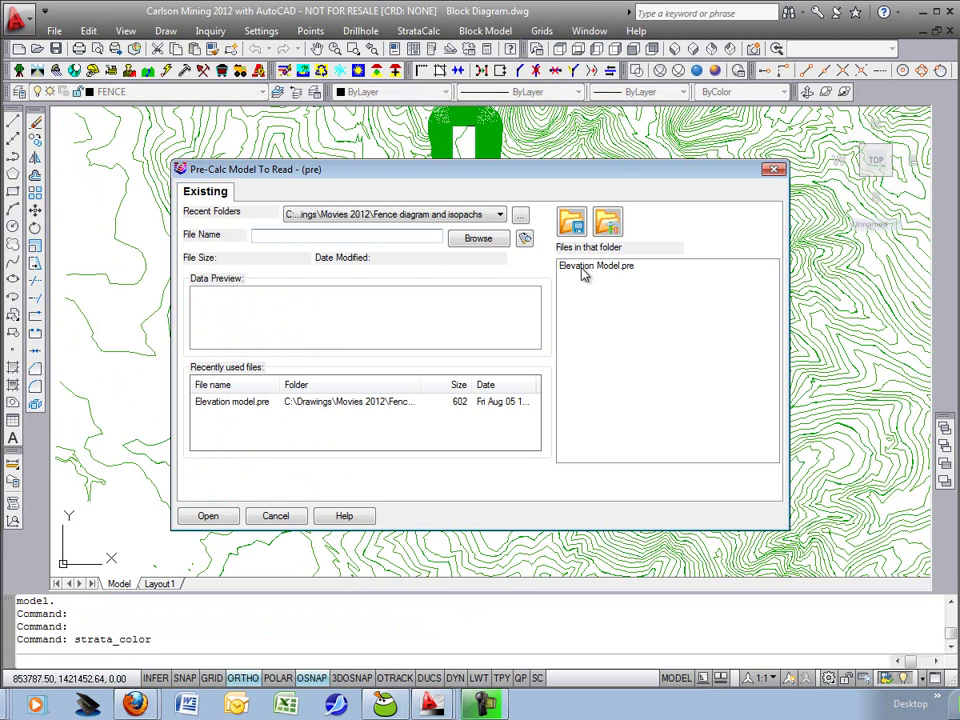
double_click(611, 273)
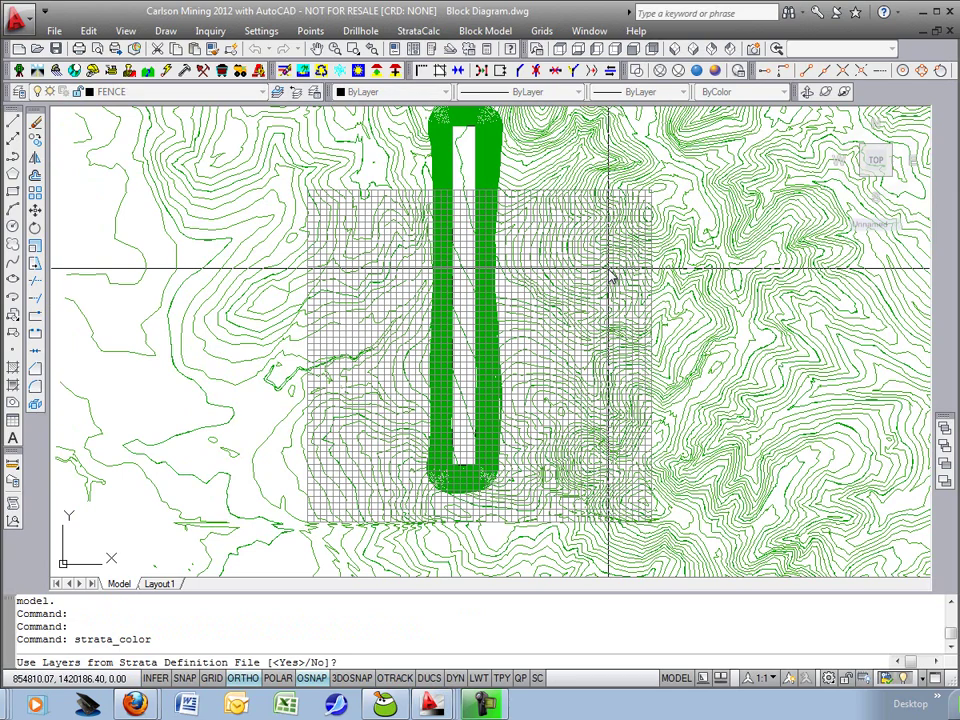
key("Return")
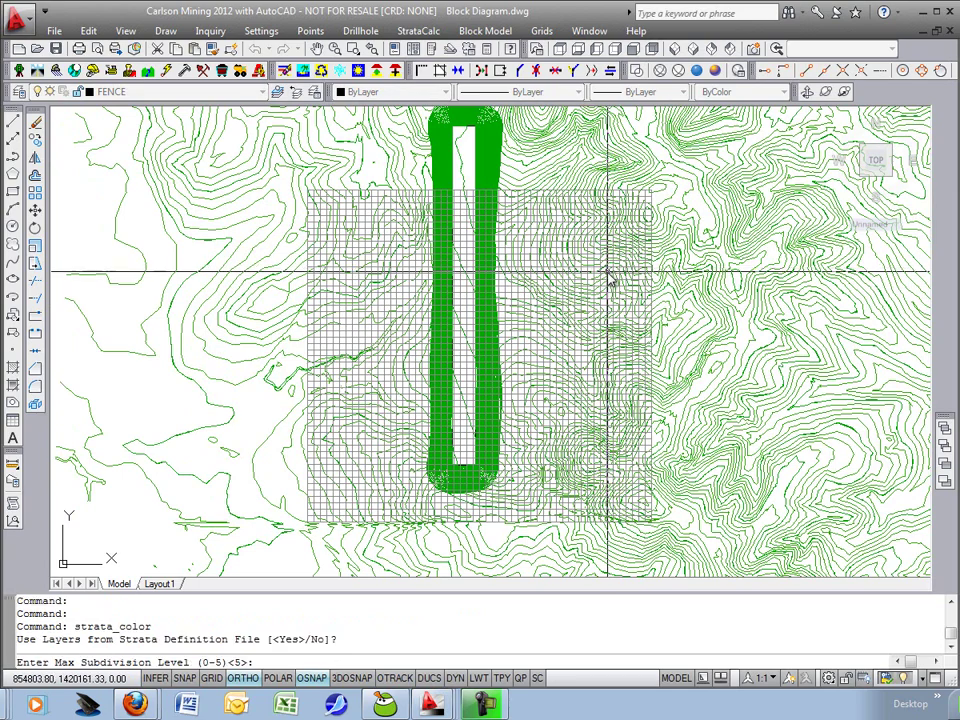
key("Return")
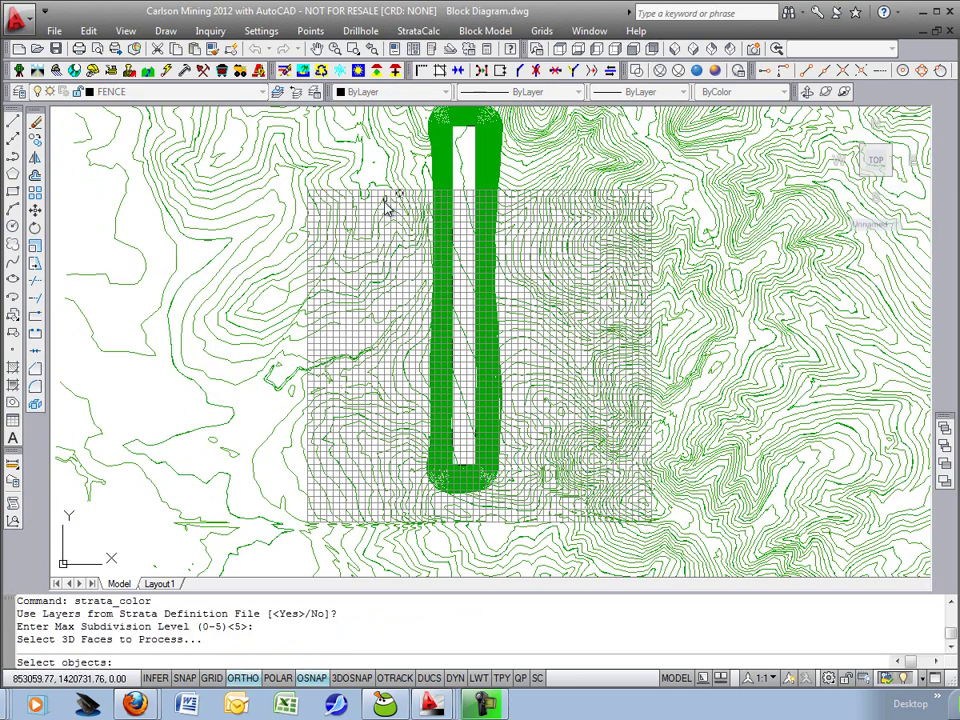
Crossing-select all 2808 grid 3D faces of the block diagram
type("c")
key("Return")
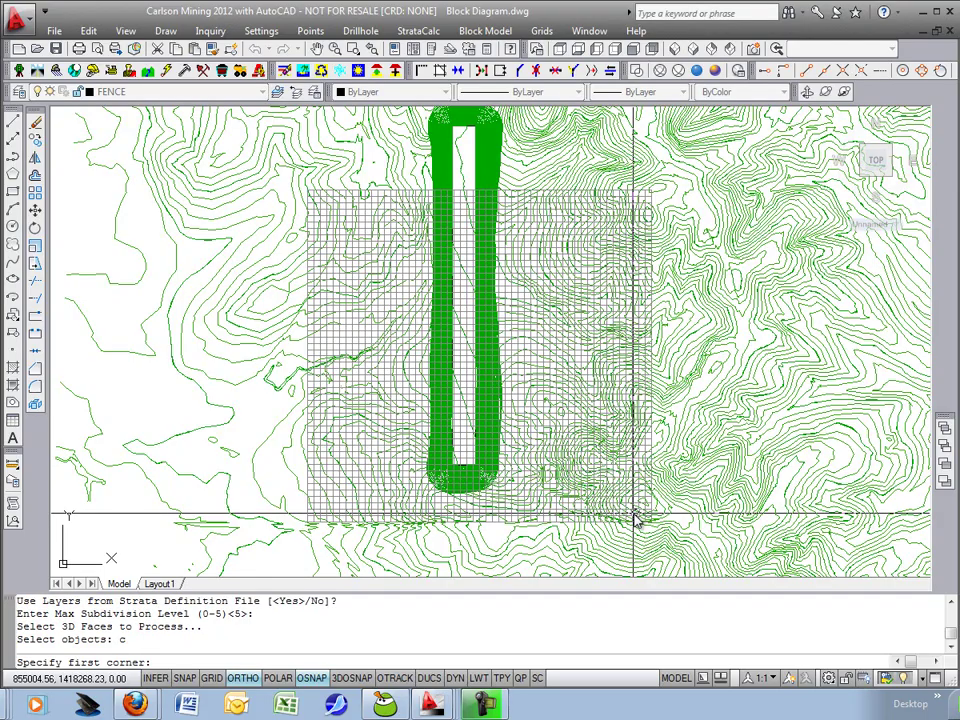
scroll(645, 522, "up", 2)
scroll(705, 550, "up", 1)
mouse_move(714, 554)
middle_mouse_down()
mouse_move(714, 587)
mouse_move(690, 524)
mouse_move(722, 567)
middle_mouse_up()
scroll(712, 574, "down", 3)
scroll(690, 524, "up", 2)
left_click(716, 566)
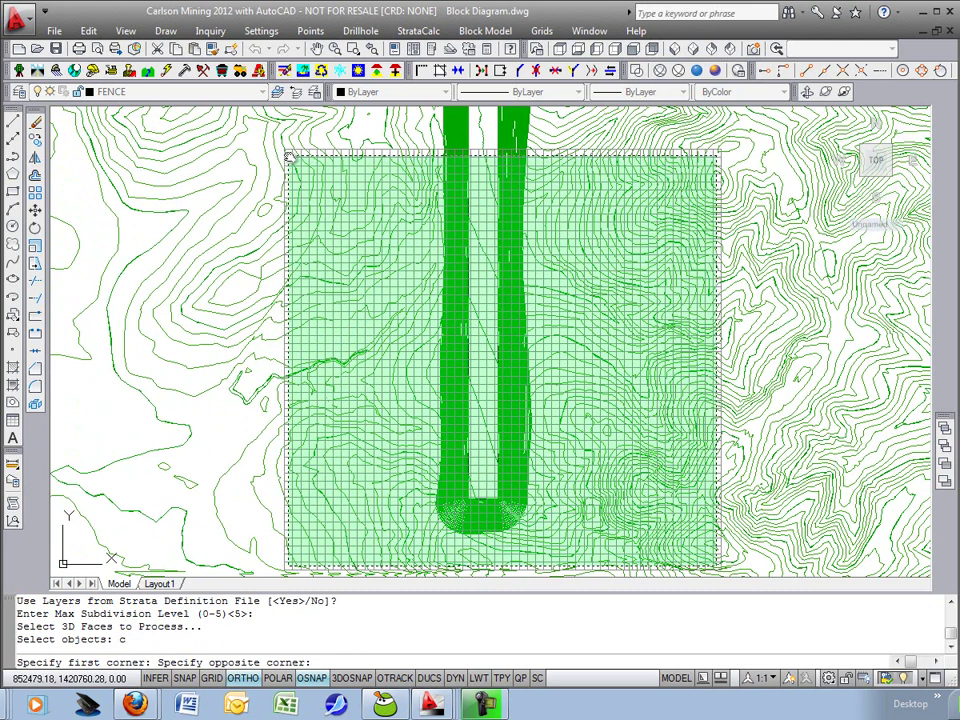
left_click(288, 157)
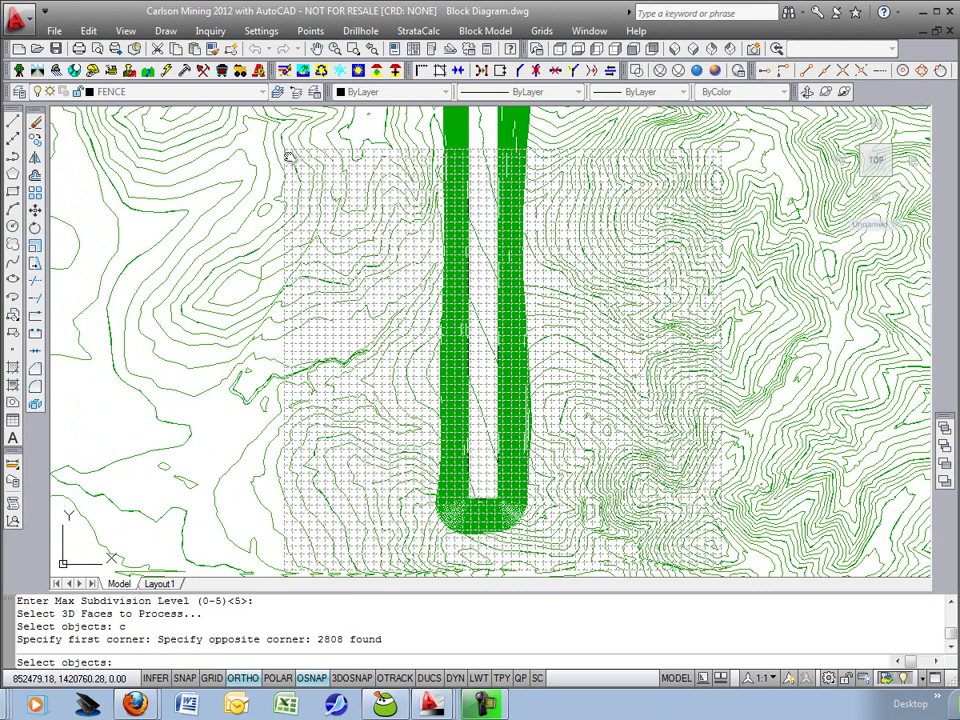
Process the strata colouring, then freeze layers 0, CTR, CTRINDEX and CTRoutput by windowing the contours
key("Return")
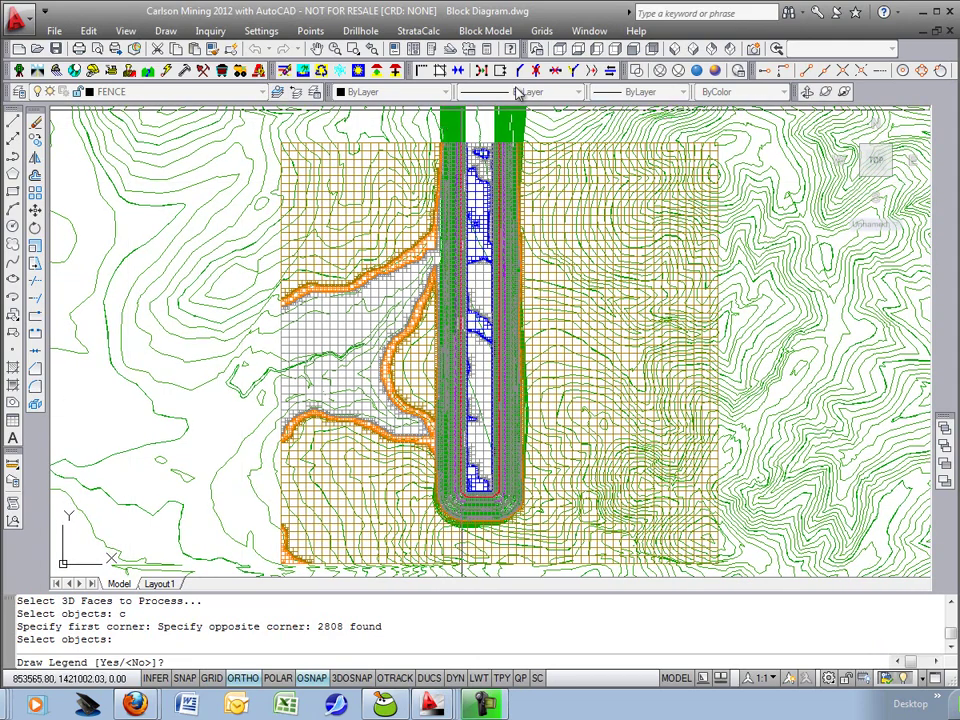
left_click(341, 74)
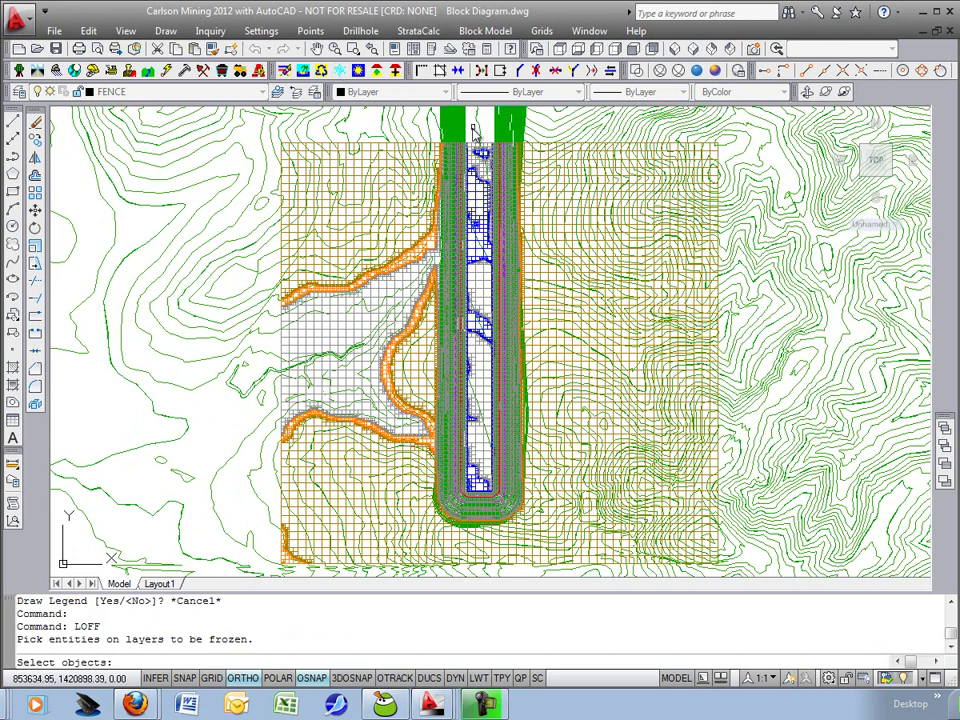
left_click(418, 130)
left_click(232, 137)
key("Return")
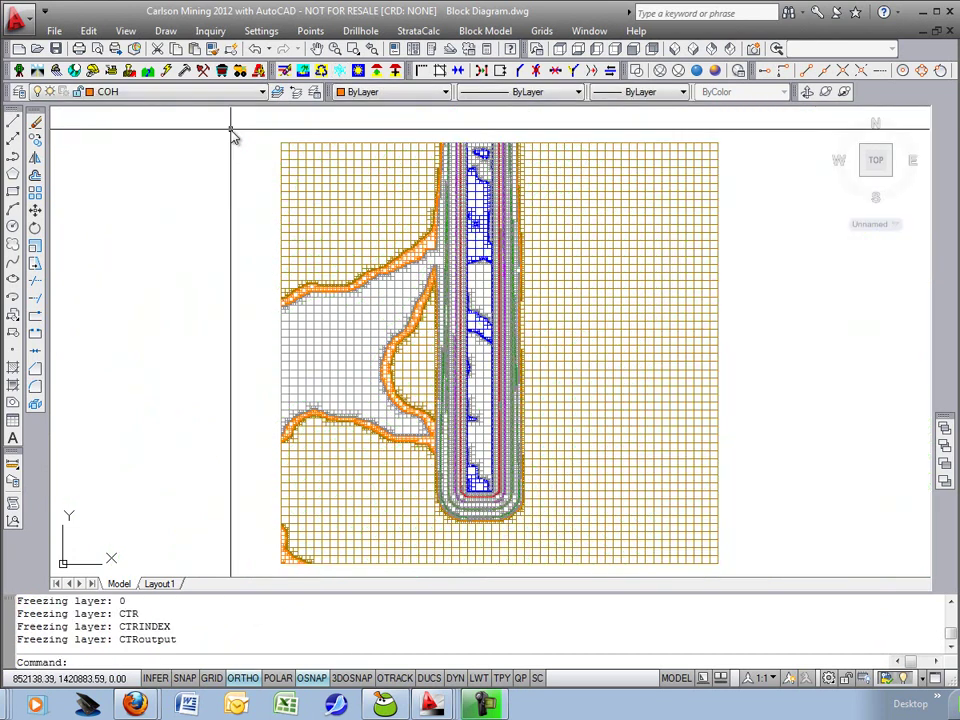
middle_click_drag(492, 277, 492, 267)
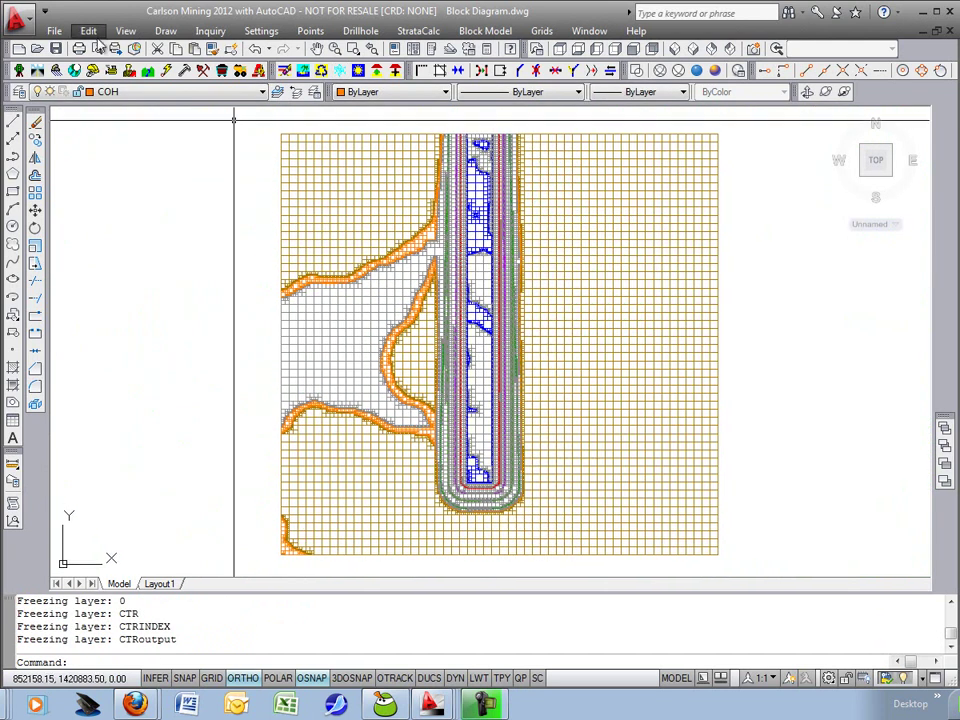
Window-select all 117879 drawing entities and load them into the 3D Viewer
left_click(125, 31)
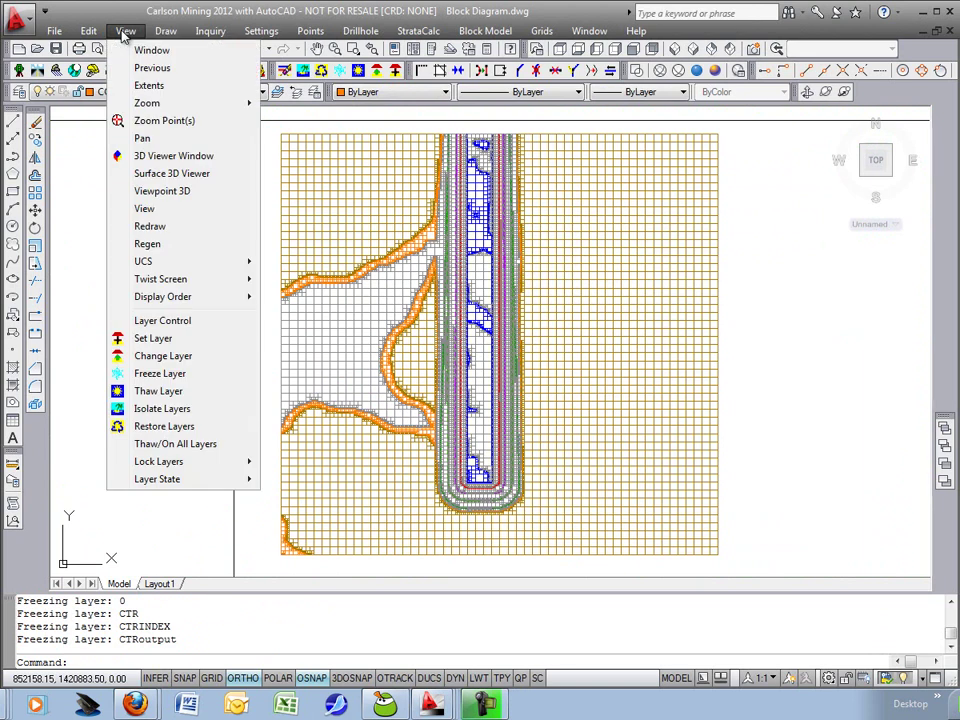
left_click(145, 160)
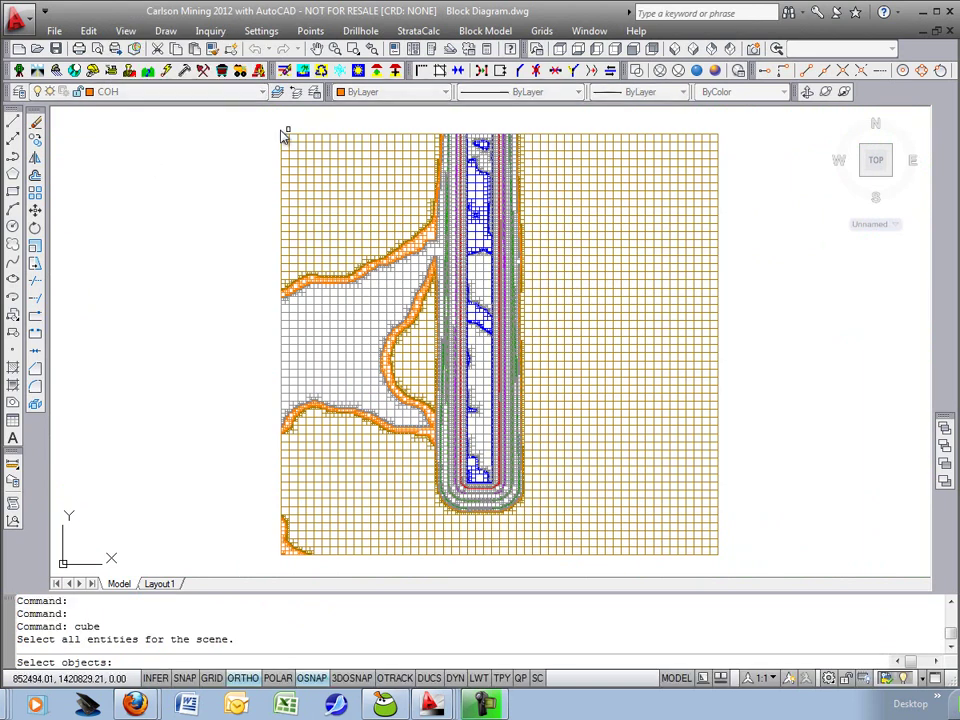
left_click(243, 121)
left_click(790, 571)
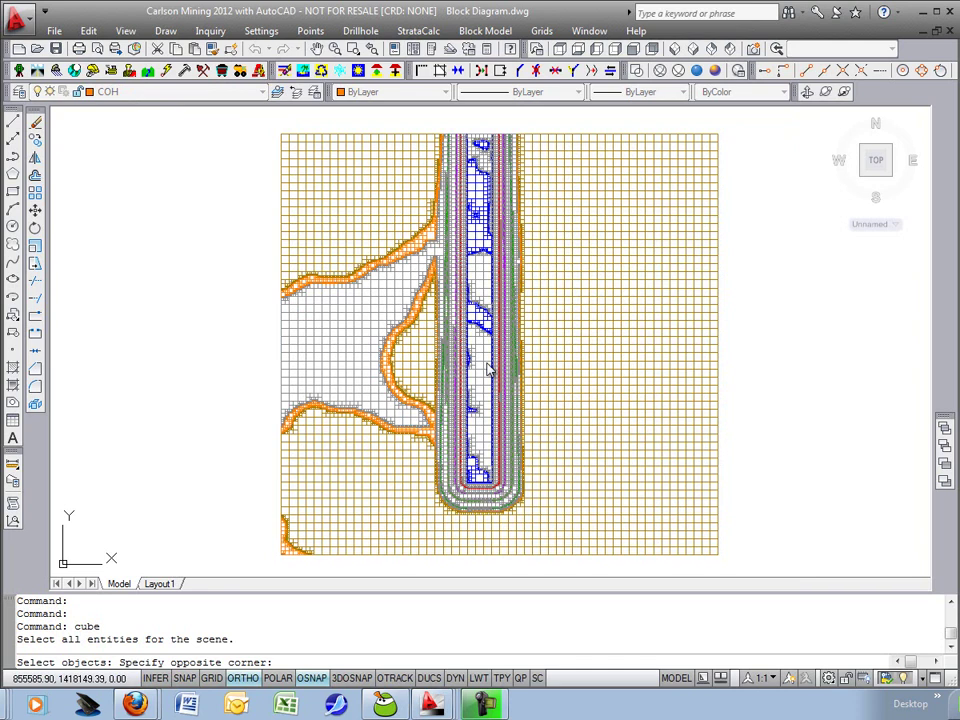
key("Return")
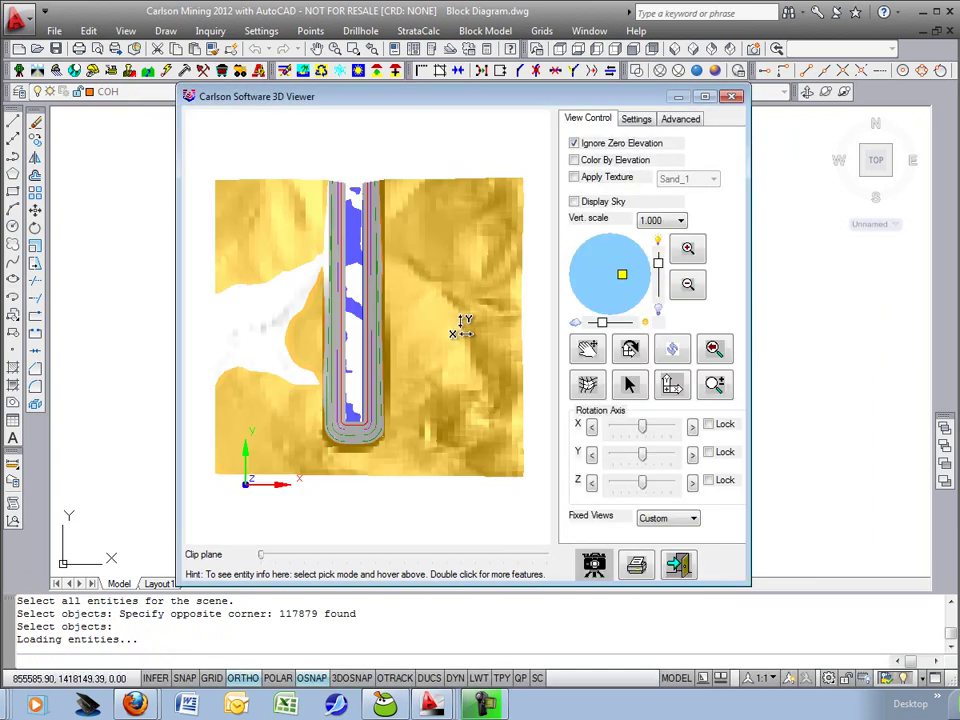
Brighten the terrain lighting and spin and tilt the block to an oblique view
left_click_drag(603, 328, 597, 327)
mouse_move(657, 263)
left_mouse_down()
mouse_move(660, 255)
mouse_move(659, 266)
mouse_move(615, 277)
left_mouse_up()
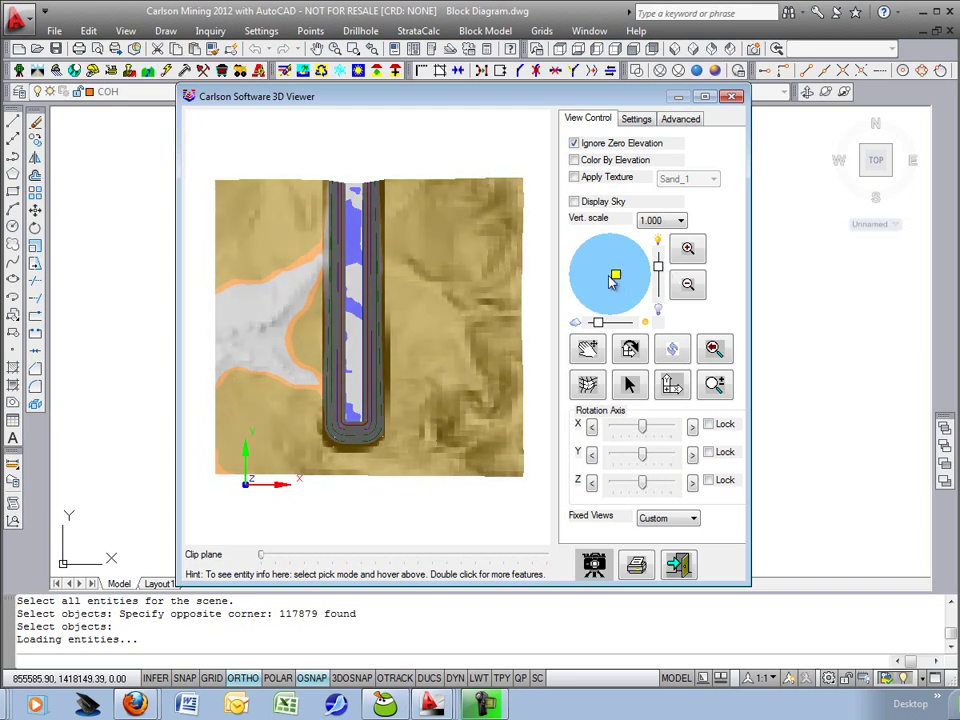
left_click_drag(521, 189, 320, 456)
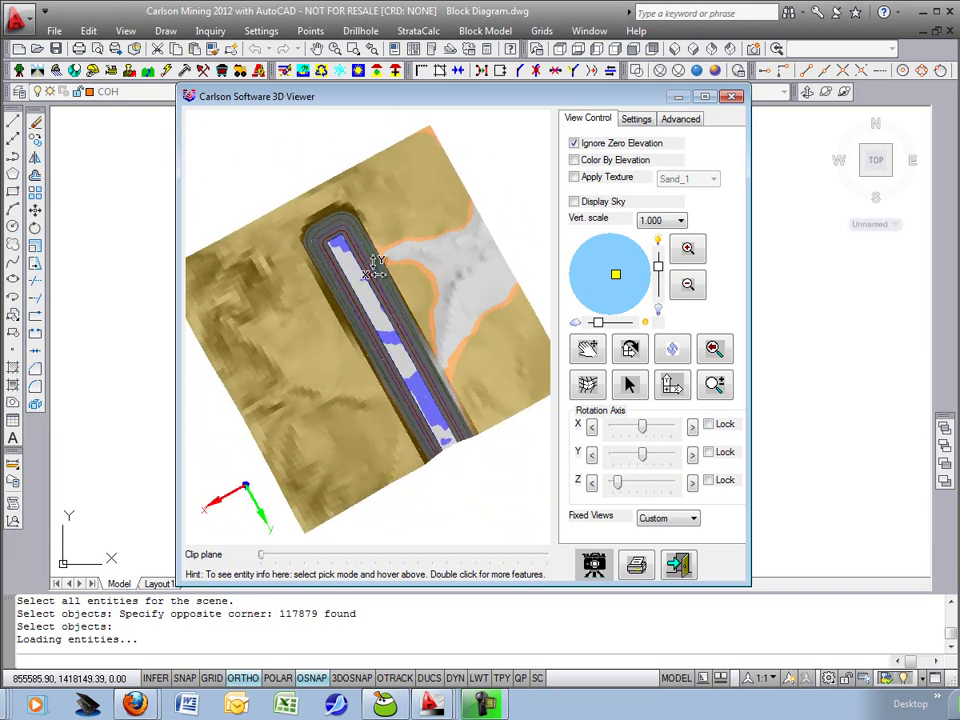
left_click_drag(375, 266, 381, 364)
Set vertical exaggeration to 2.000 and zoom and orbit to look down into the pit
left_click_drag(525, 385, 497, 407)
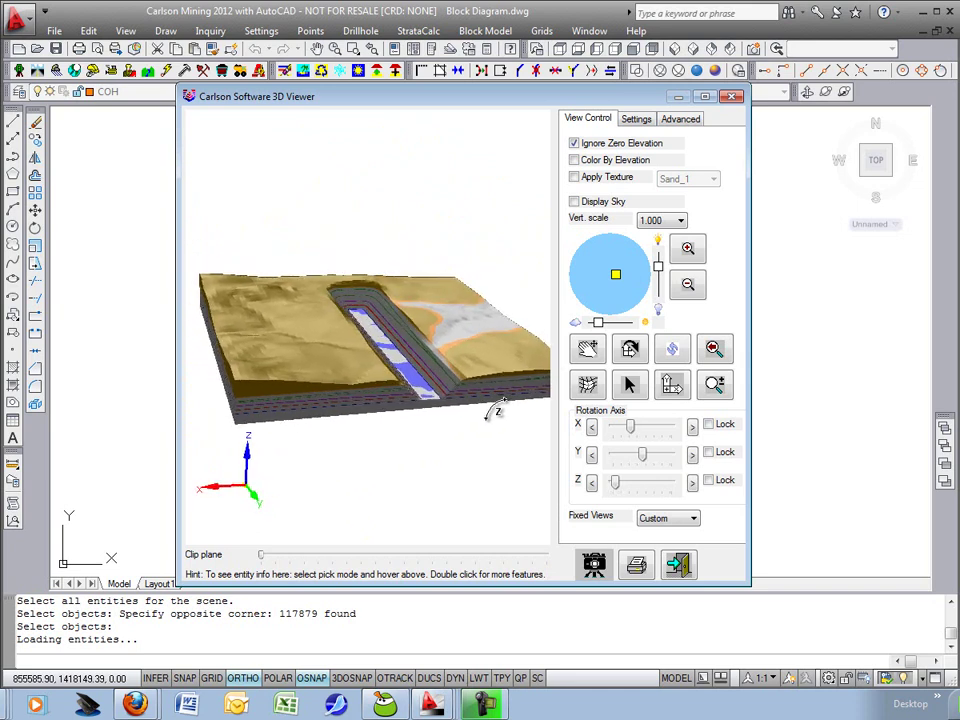
left_click(668, 222)
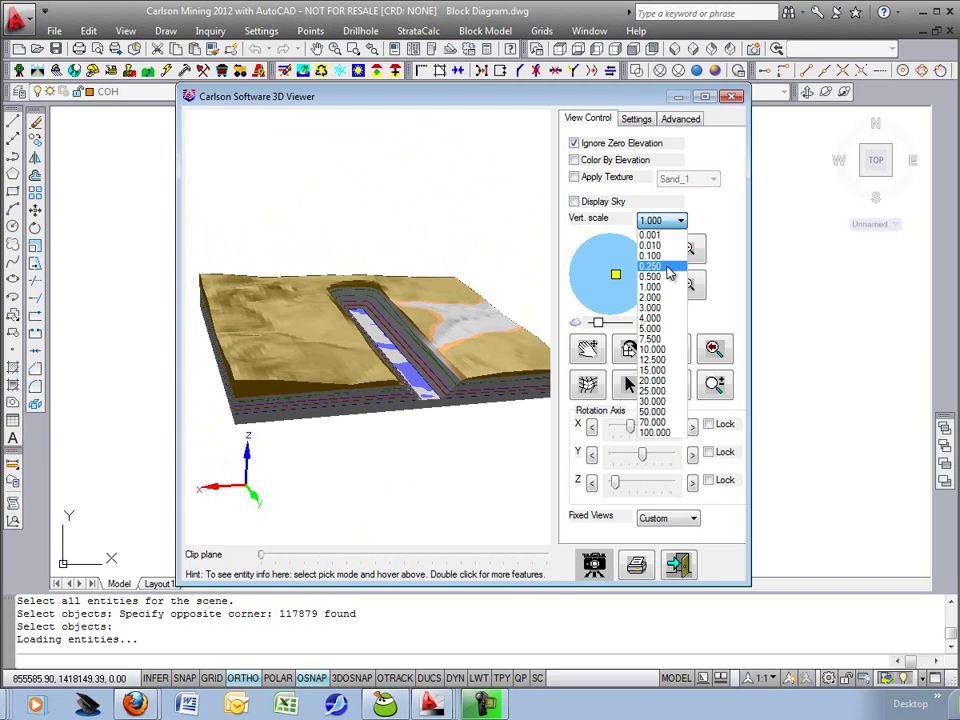
left_click(671, 302)
scroll(386, 422, "up", 2)
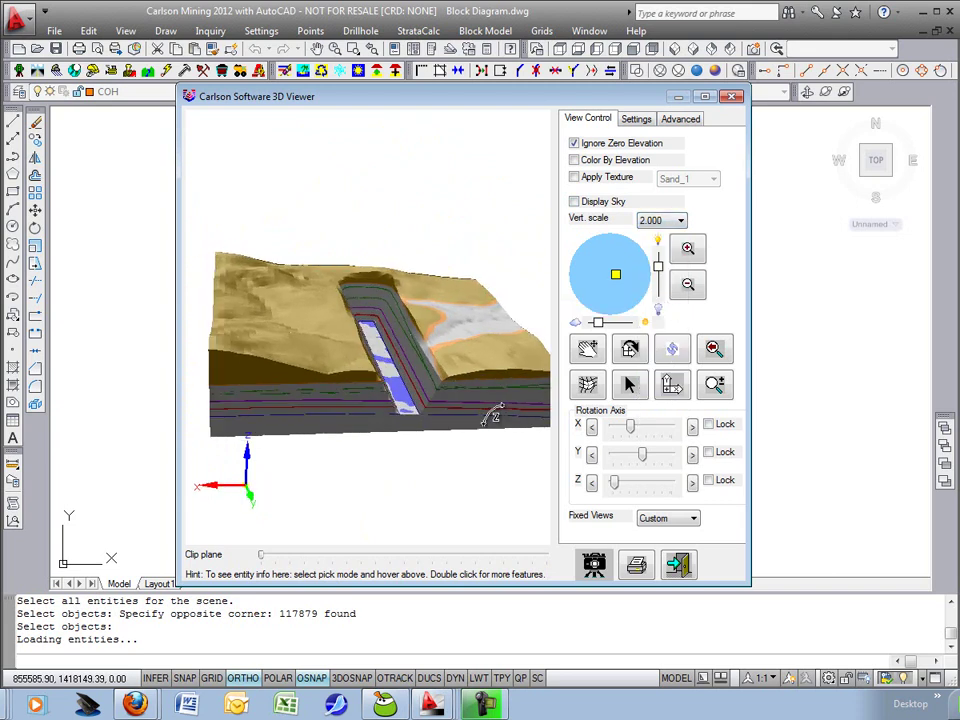
scroll(386, 422, "up", 3)
left_click_drag(440, 438, 418, 439)
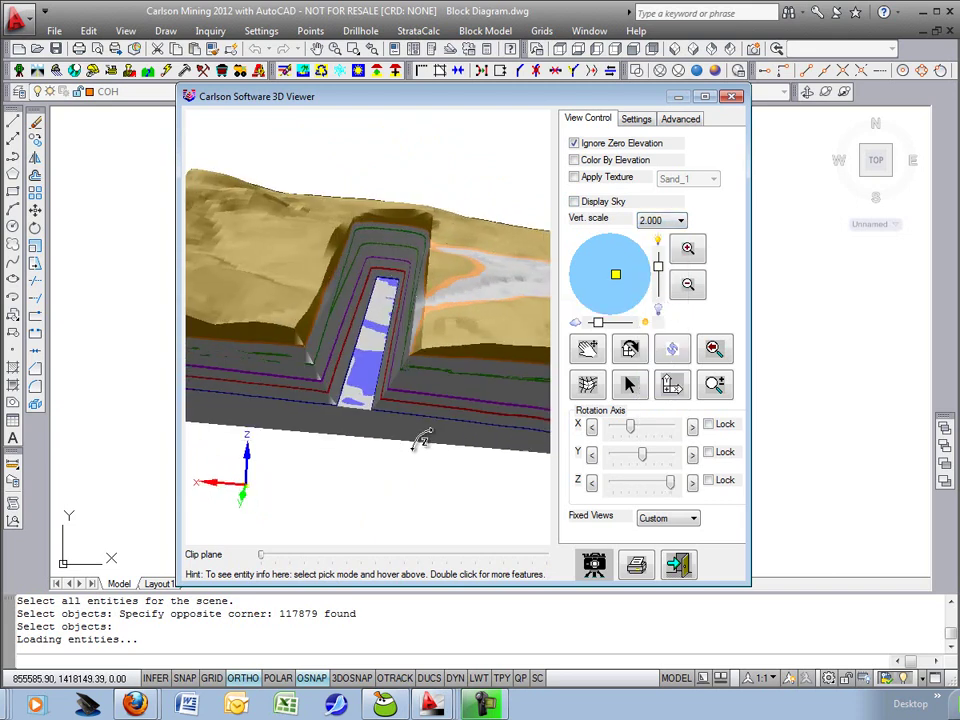
scroll(354, 315, "up", 4)
left_click_drag(357, 315, 345, 361)
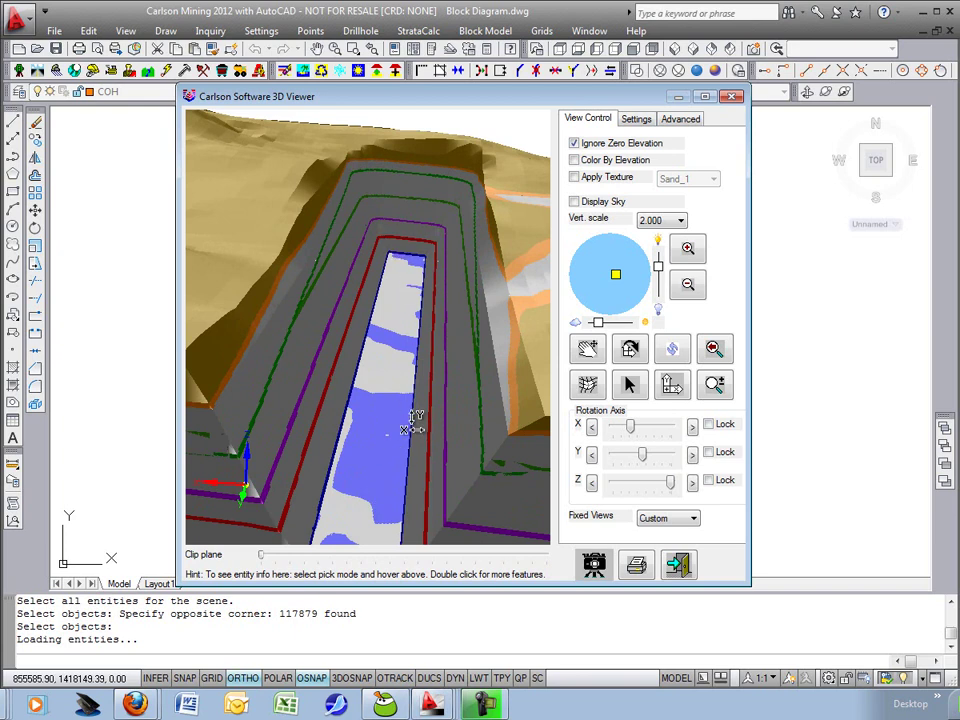
left_click_drag(358, 454, 503, 320)
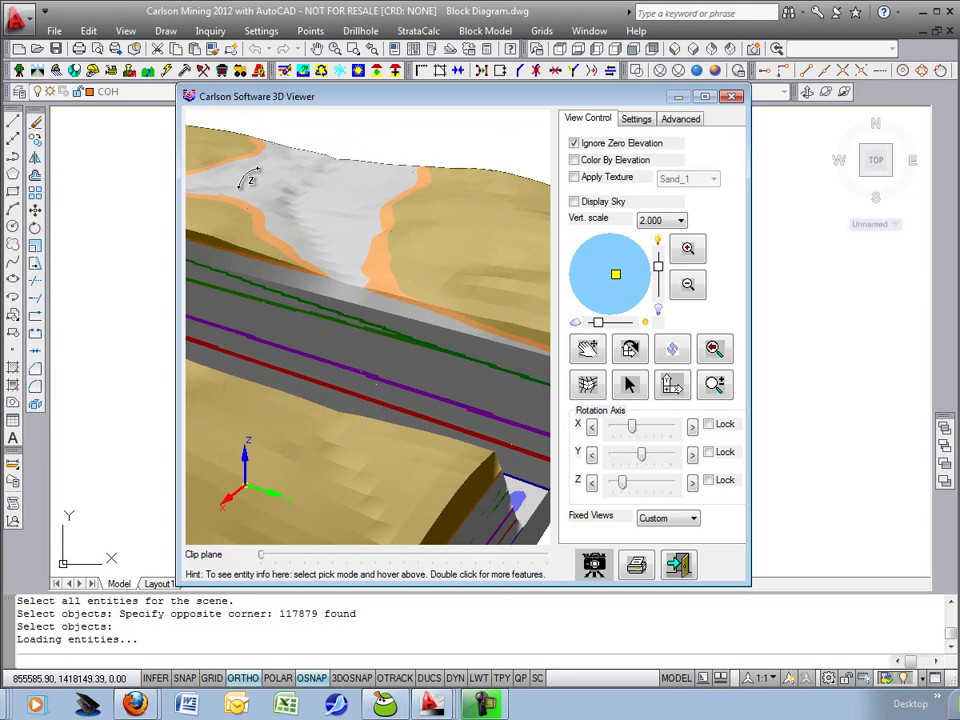
Move the light source, orbit the block to inspect its cut faces, then exit the viewer
left_click_drag(385, 243, 471, 386)
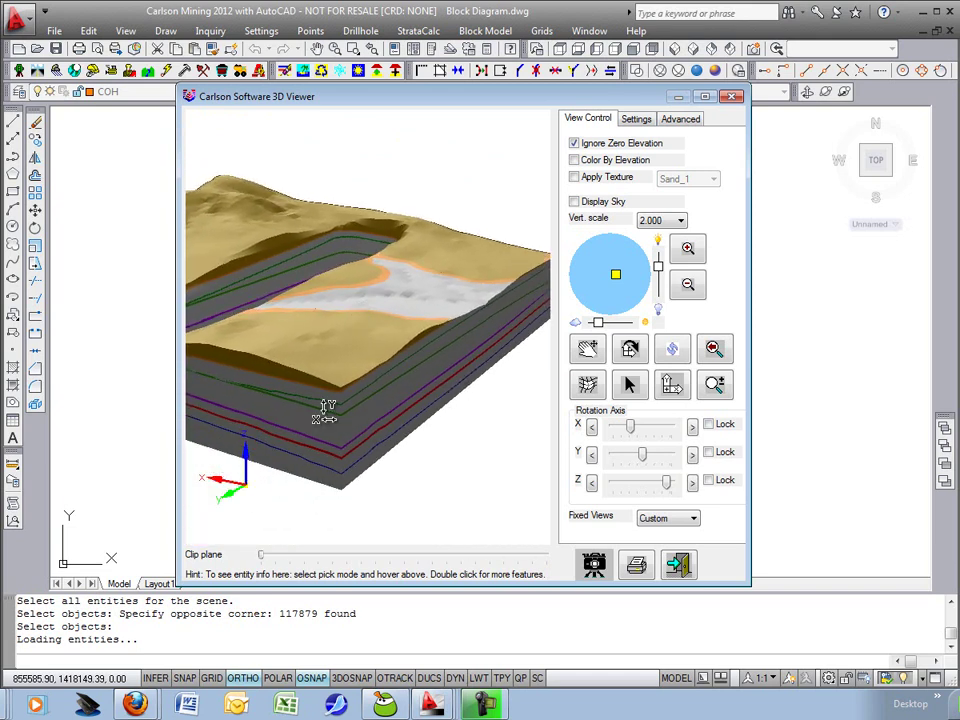
mouse_move(615, 273)
left_mouse_down()
mouse_move(617, 295)
mouse_move(601, 269)
mouse_move(615, 280)
left_mouse_up()
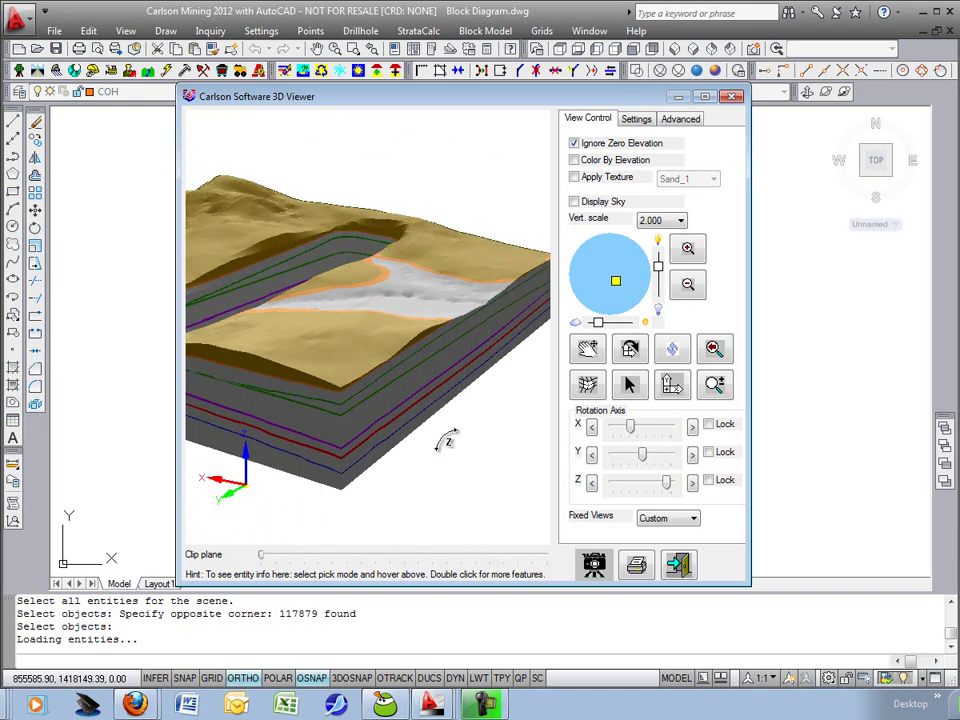
left_click_drag(445, 442, 340, 420)
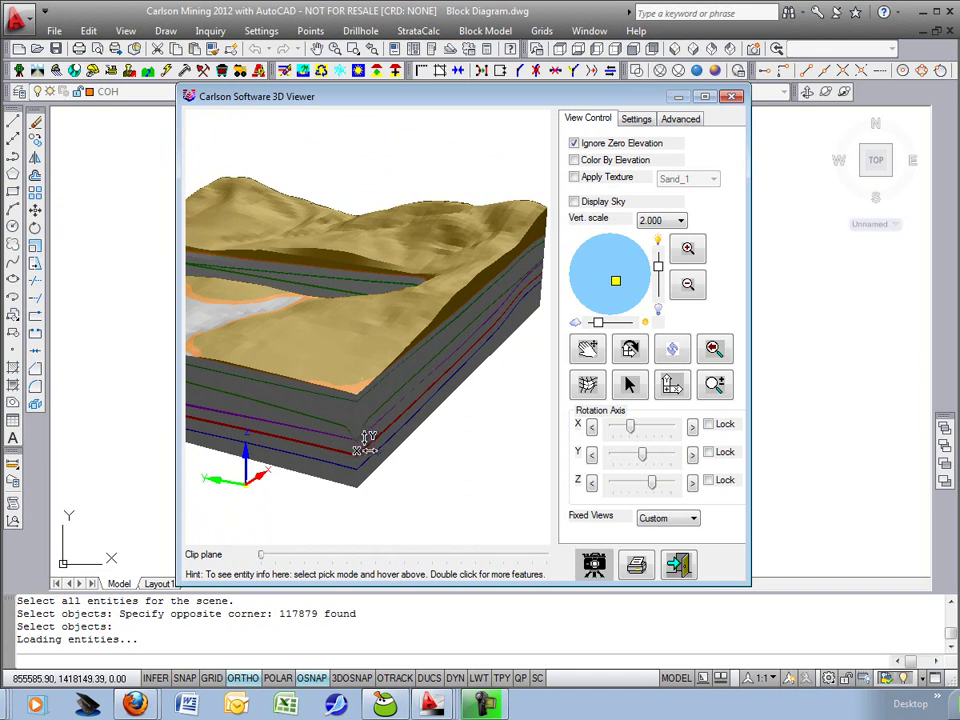
left_click_drag(398, 416, 68, 350)
left_click_drag(343, 396, 435, 253)
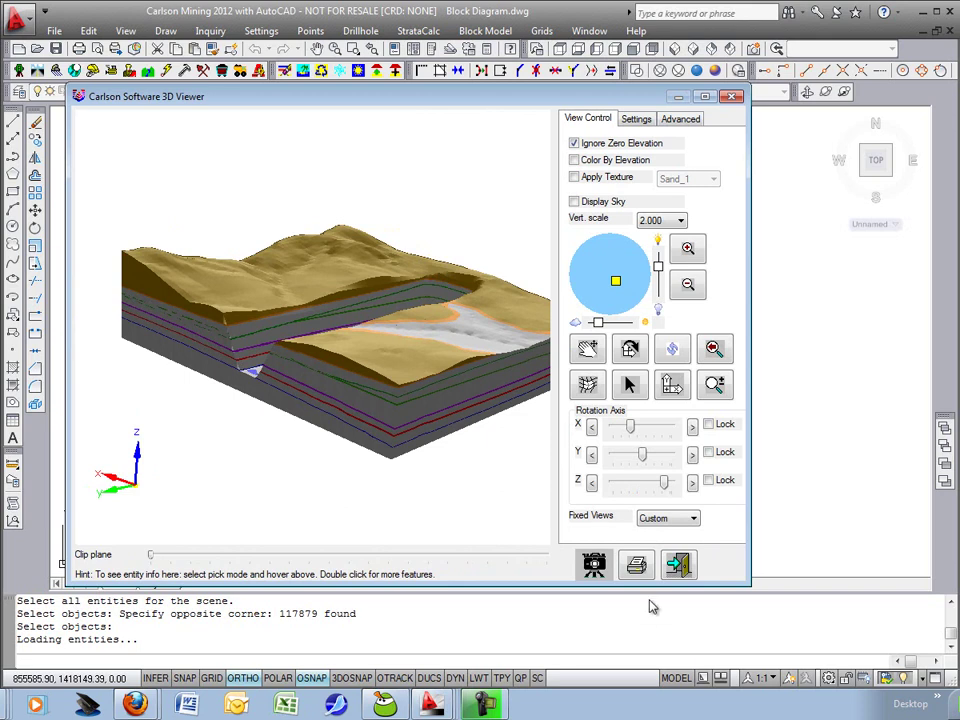
left_click_drag(408, 370, 365, 350)
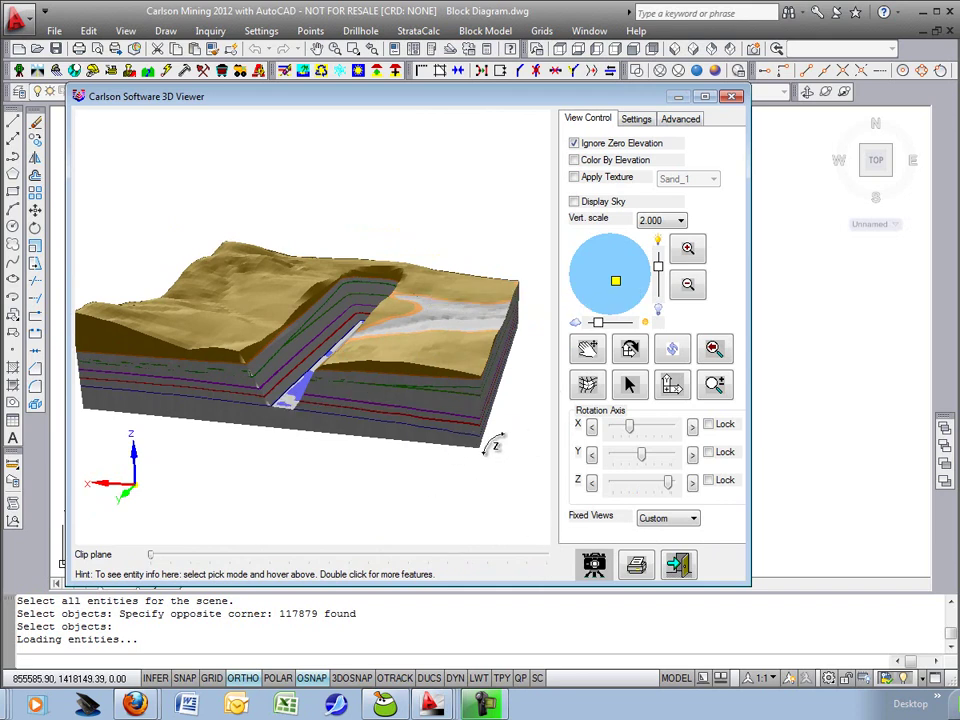
left_click_drag(460, 447, 512, 372)
left_click(677, 574)
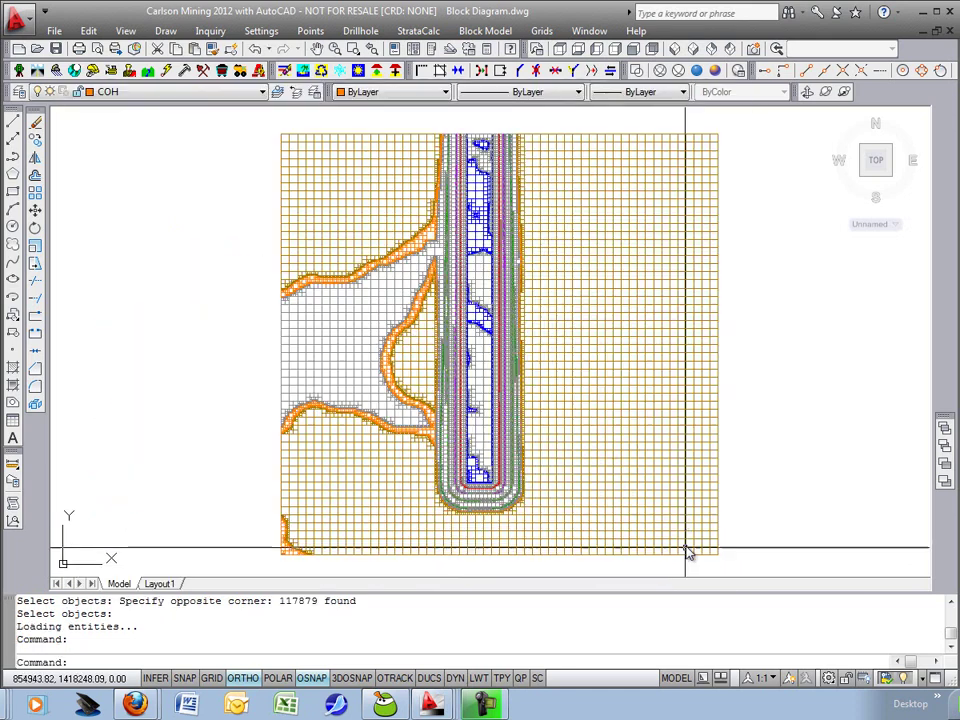